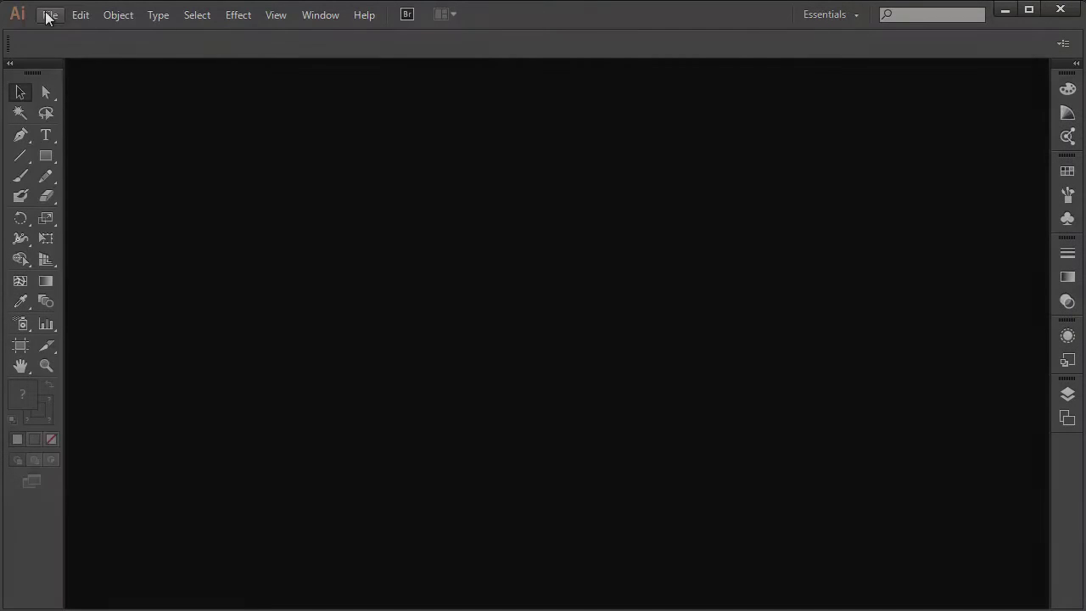
Step: Create a new one-artboard document named Pumpkin, Letter size, in landscape orientation
left_click(49, 15)
left_click(76, 34)
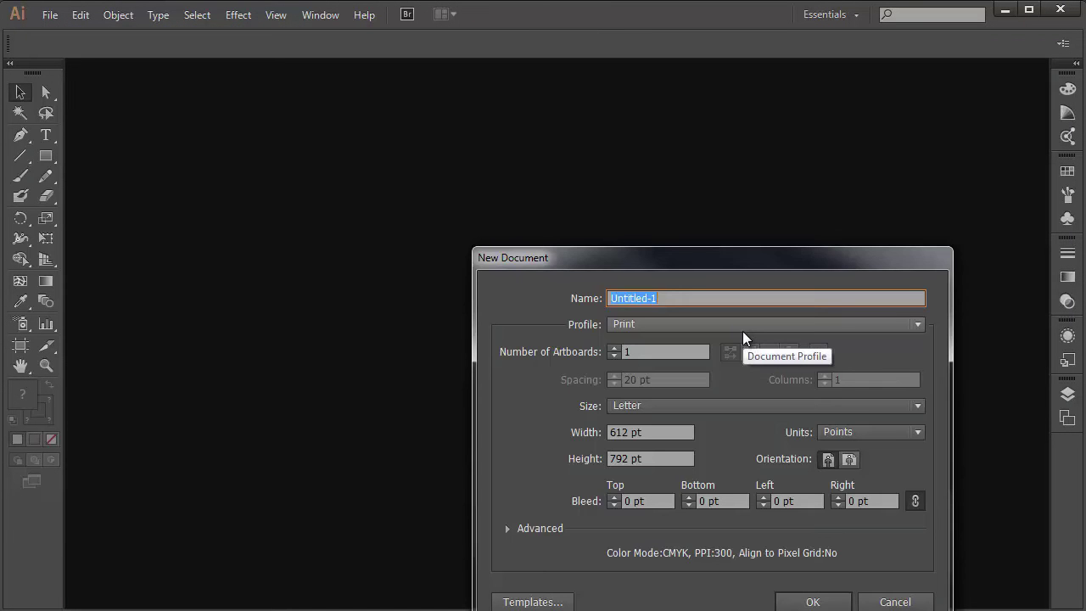
type("Pumki")
key("BackSpace")
key("BackSpace")
type("pkin")
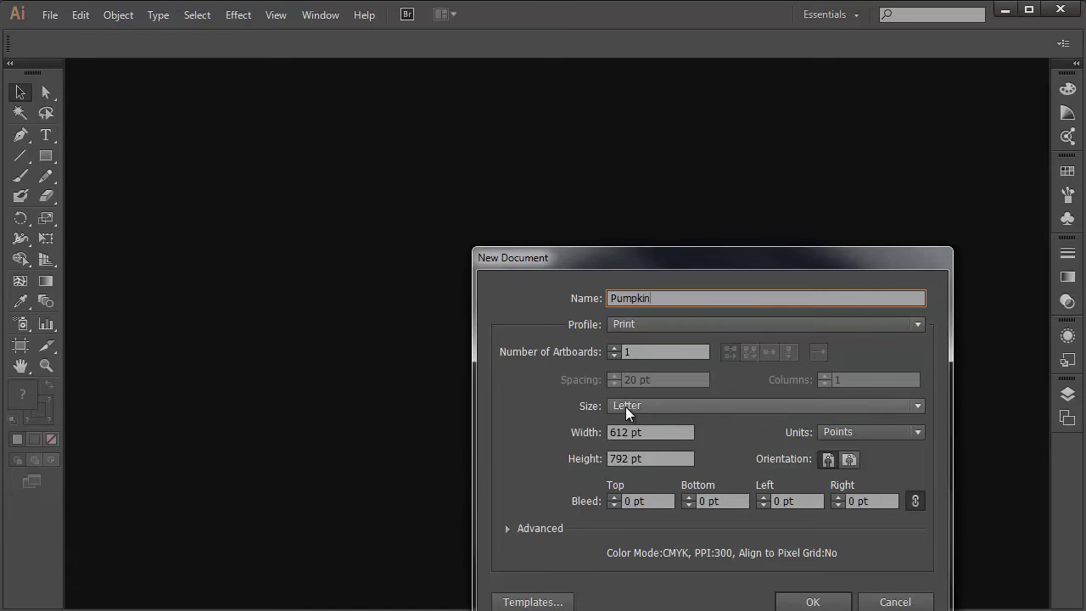
left_click(853, 460)
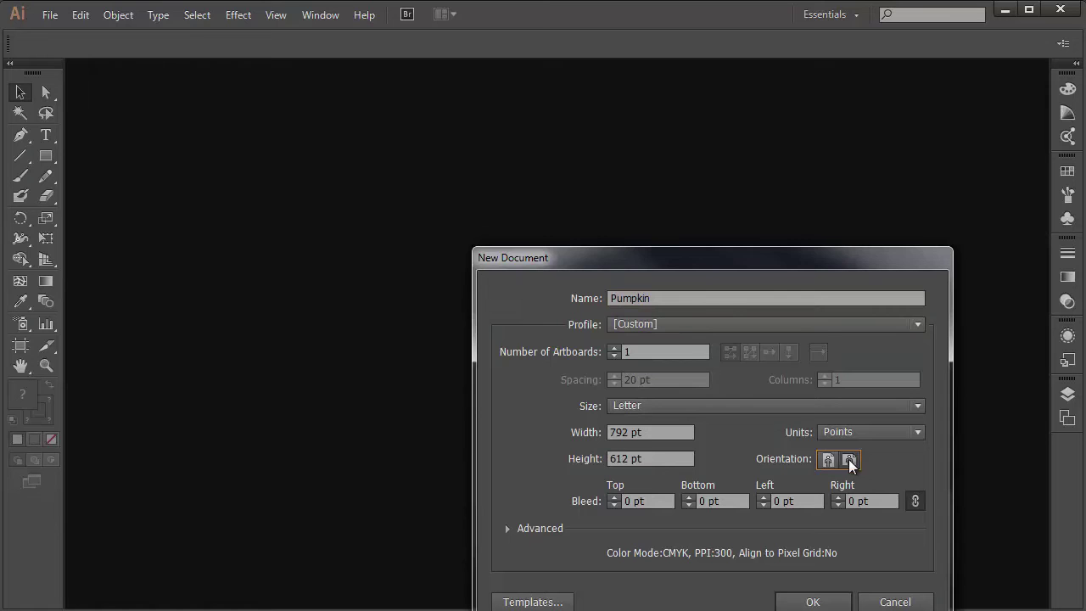
left_click_drag(730, 251, 619, 143)
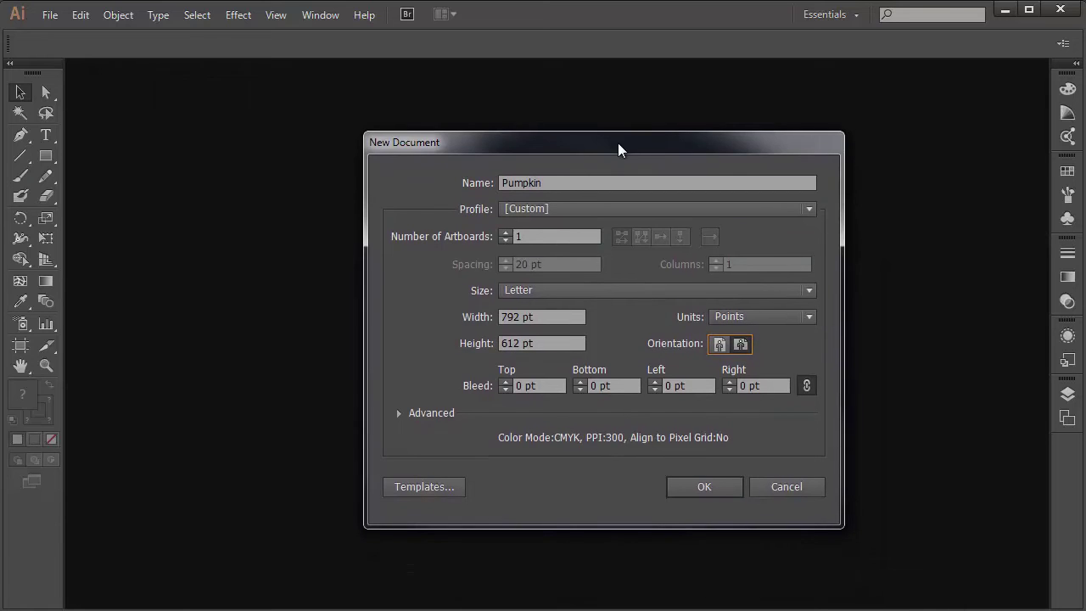
left_click(701, 497)
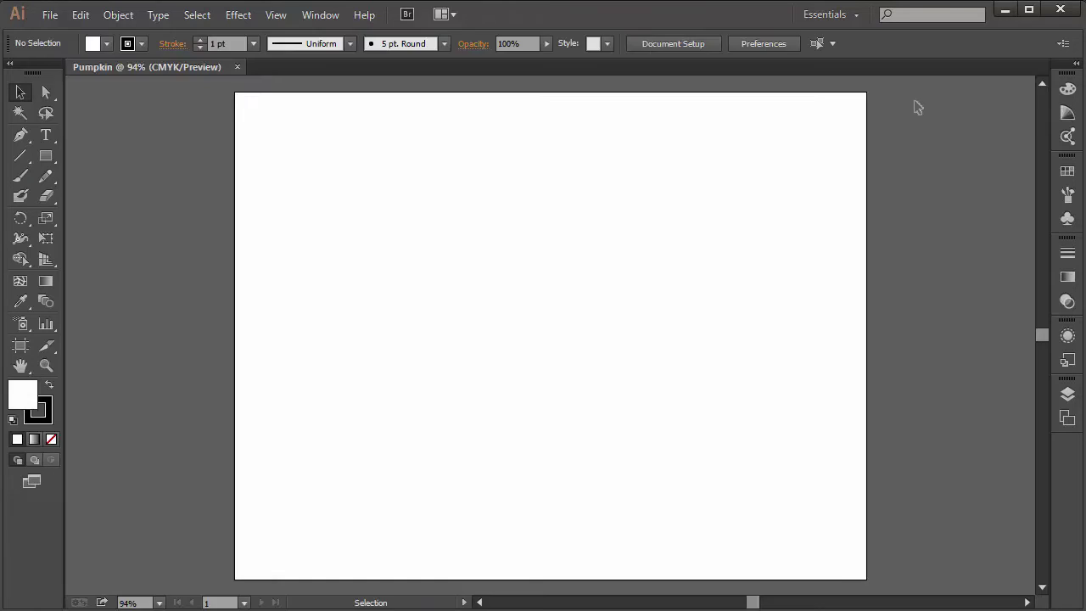
Step: Detach the Swatches panel as a floating panel over the artboard's upper-right corner and collapse the remaining Symbols group
left_click(1068, 174)
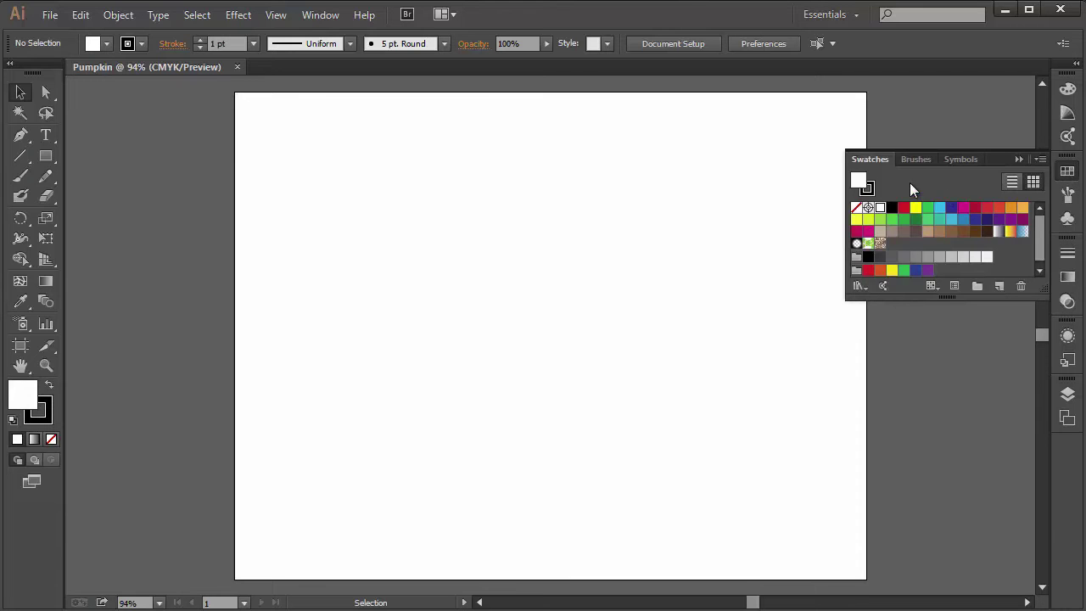
left_click_drag(872, 158, 659, 154)
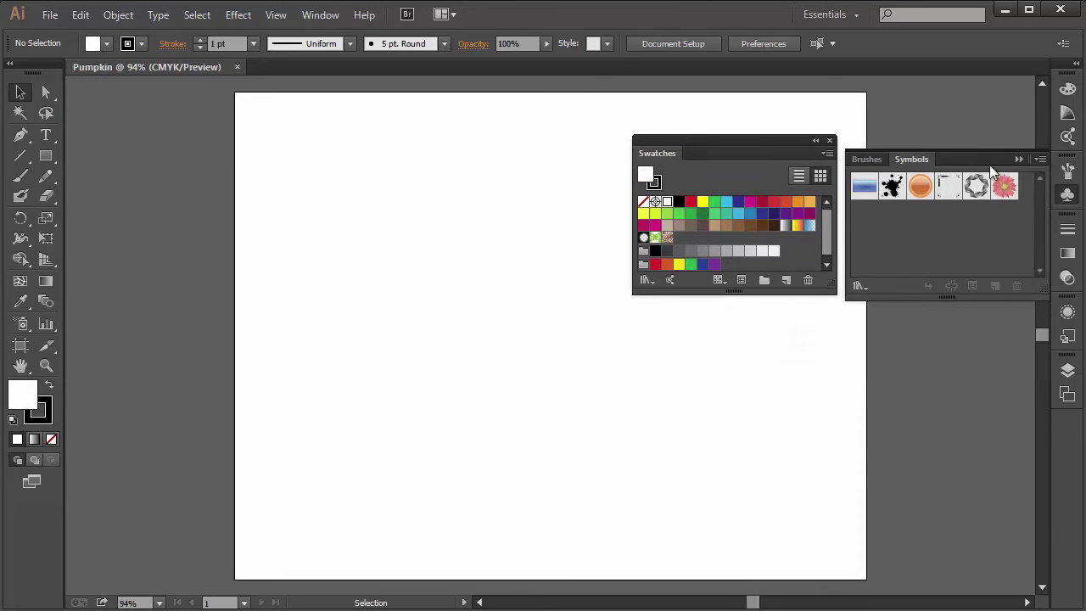
left_click(1018, 159)
mouse_move(735, 135)
left_mouse_down()
mouse_move(919, 125)
mouse_move(929, 110)
left_mouse_up()
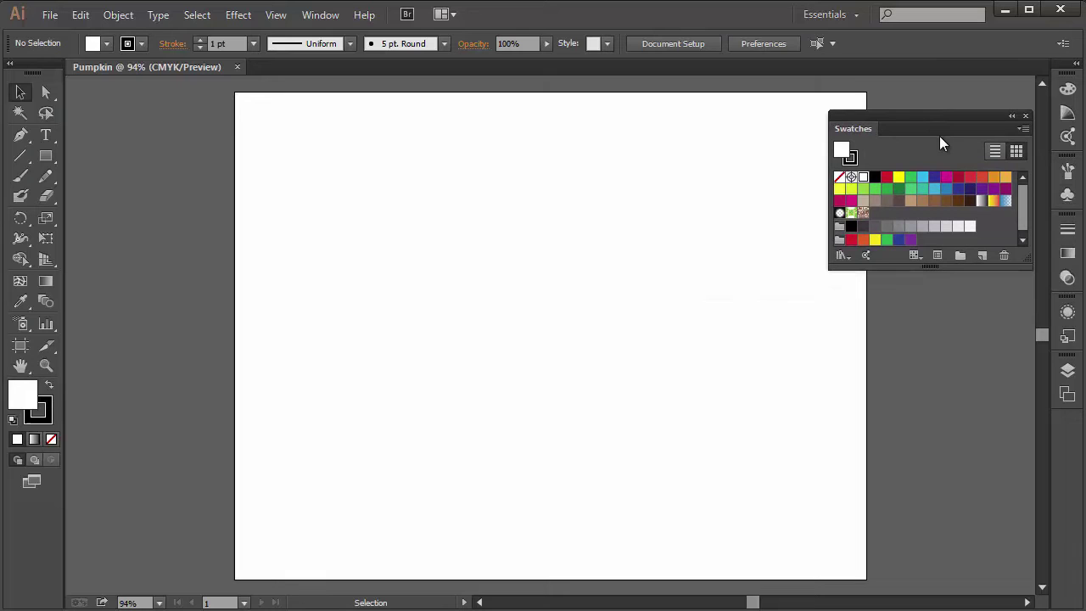
Step: Set the fill to light orange and remove the stroke
left_click(1006, 177)
left_click(29, 420)
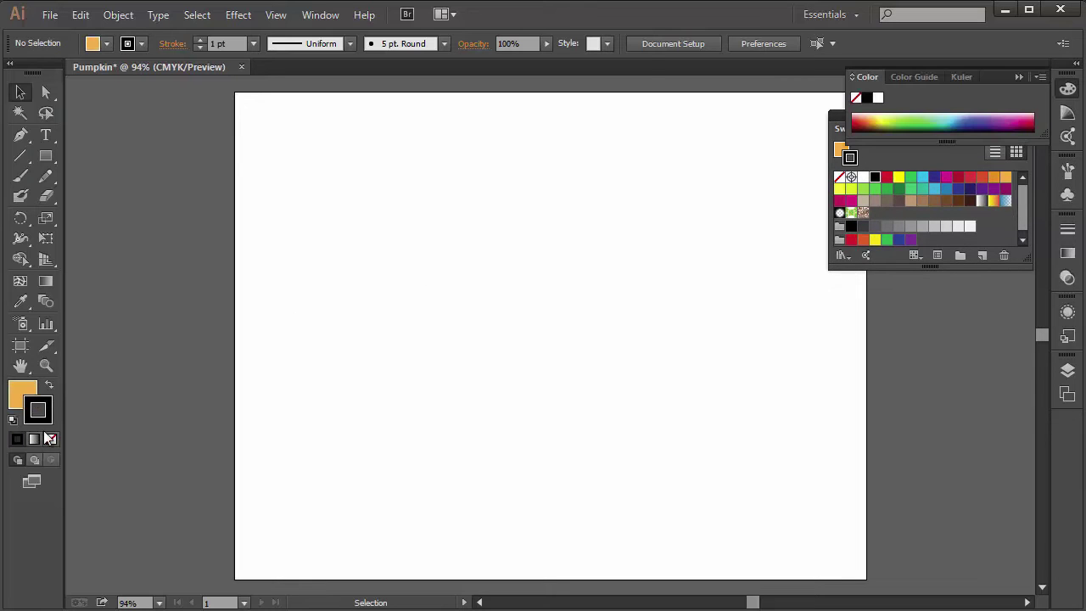
left_click(49, 438)
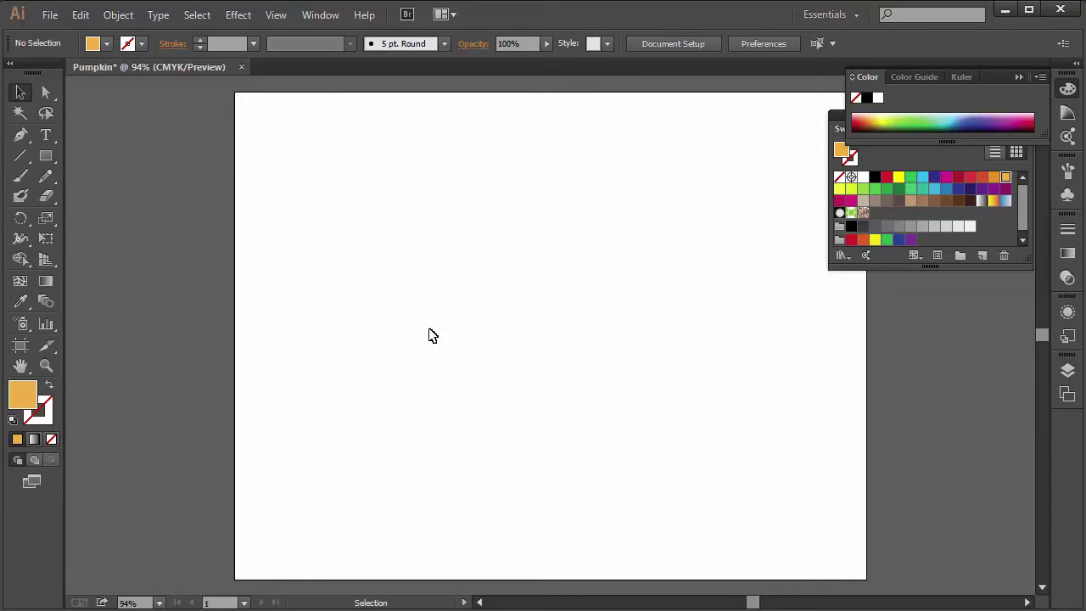
Step: Draw a wide horizontal ellipse near the middle of the artboard as the pumpkin body
left_click(47, 157)
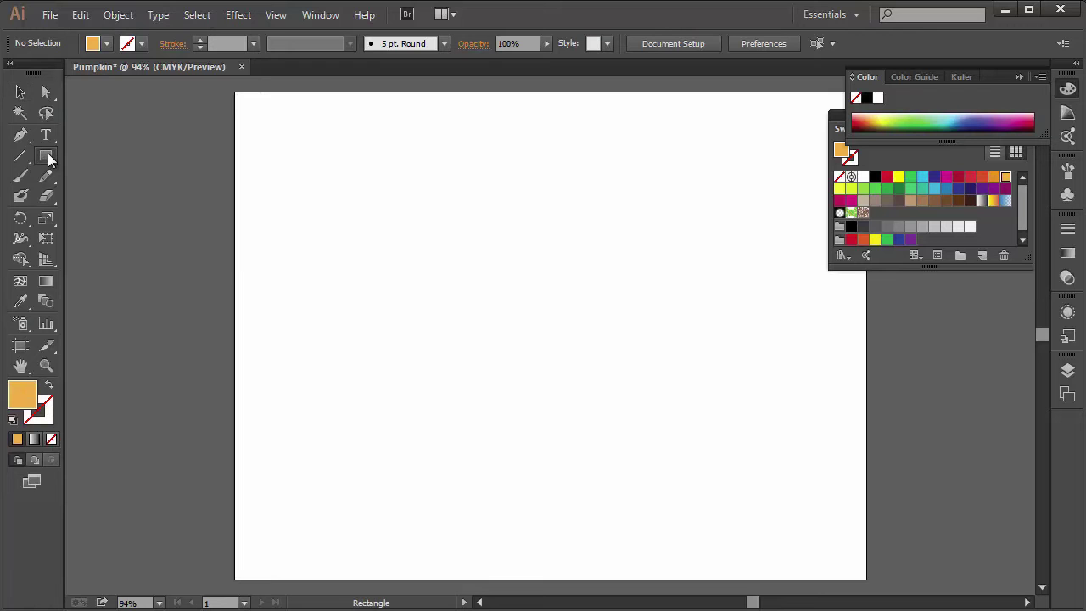
left_click_drag(48, 158, 118, 197)
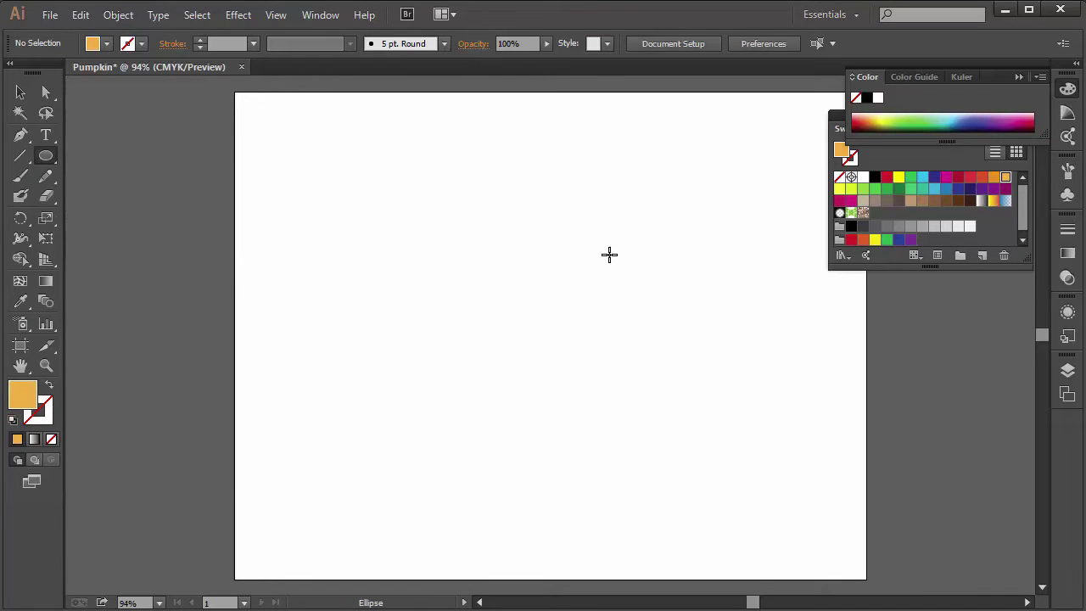
left_click_drag(421, 247, 703, 436)
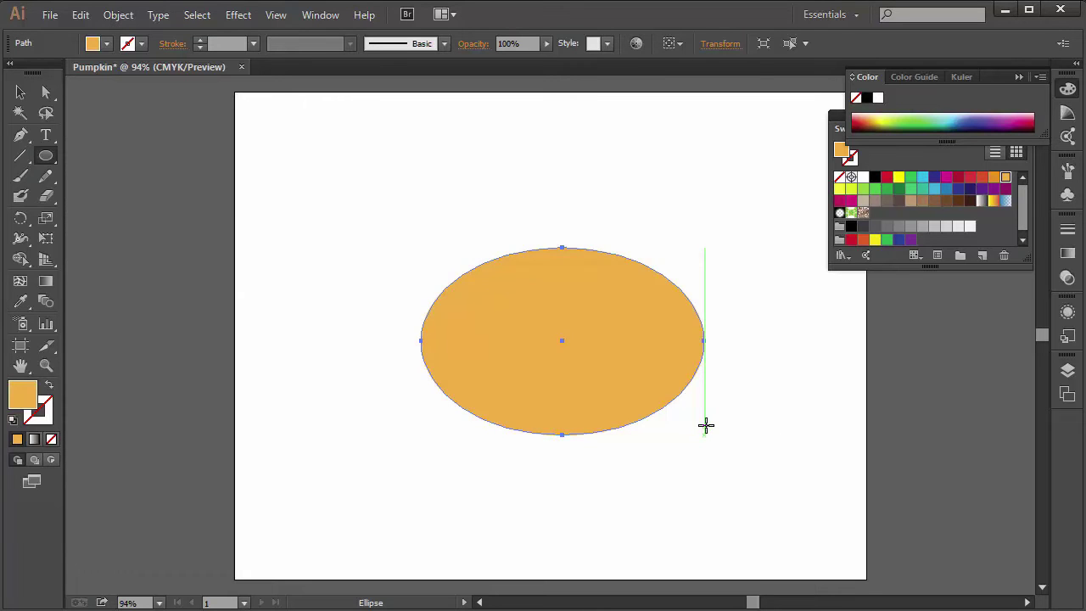
left_click(276, 15)
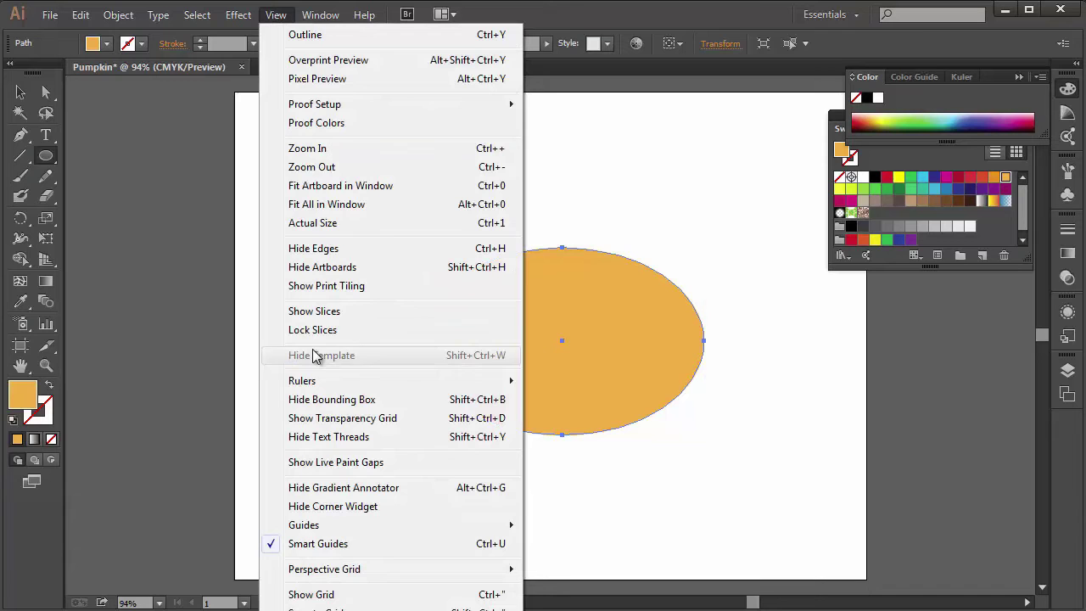
mouse_move(320, 528)
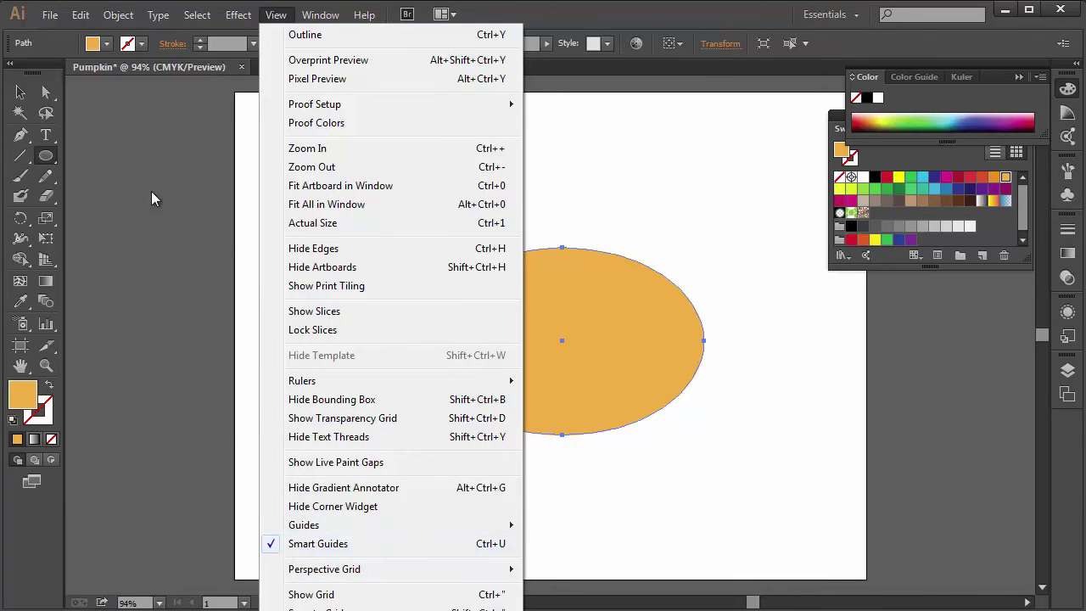
left_click(20, 93)
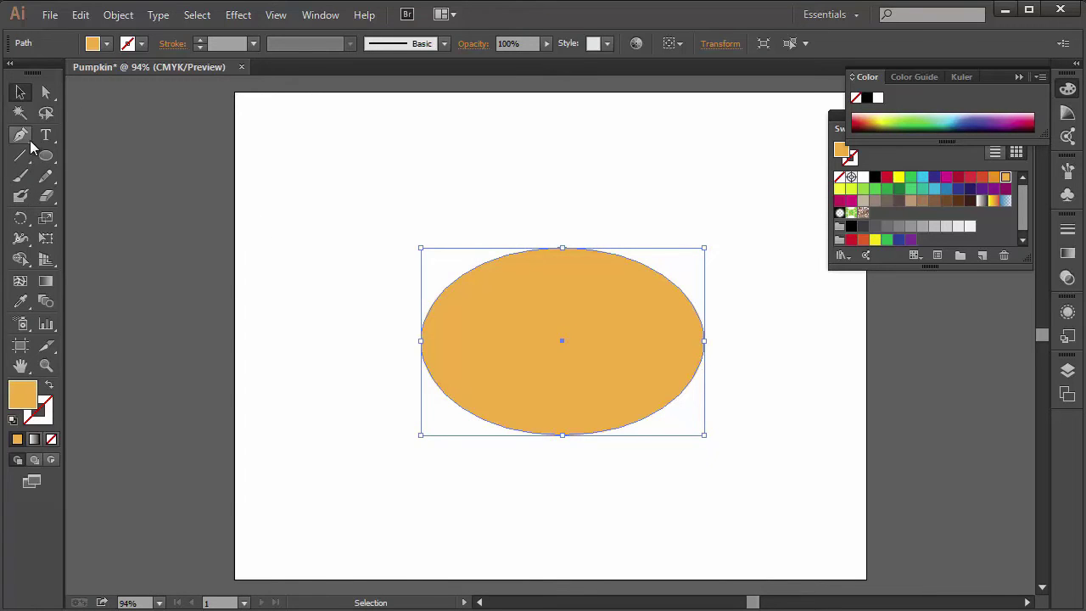
Step: Add four anchor points to the ellipse, one on each side of its top centre and bottom centre points
left_click(22, 136)
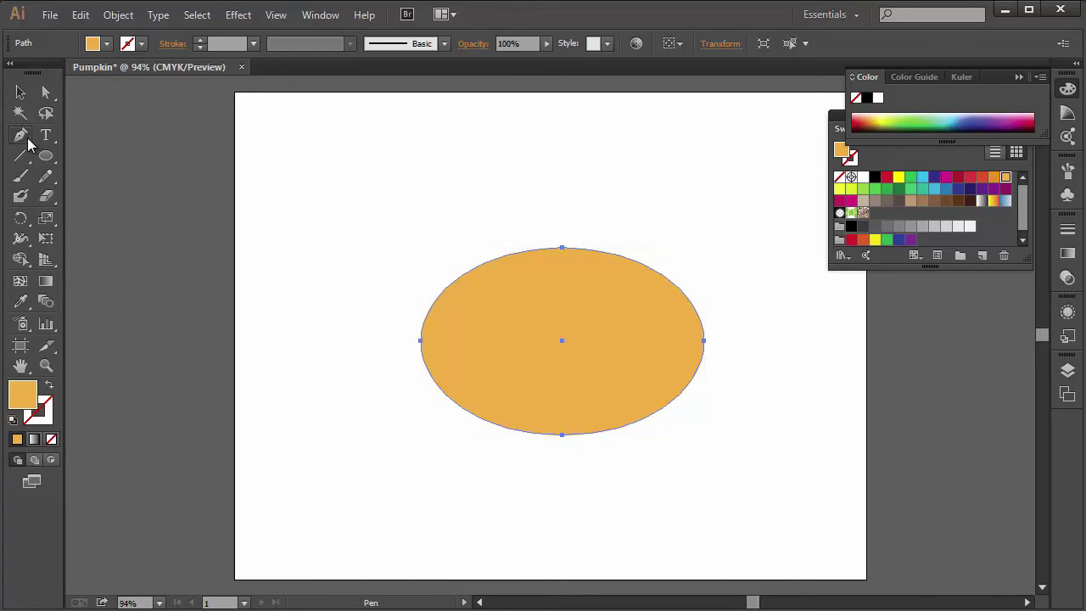
left_click(607, 255)
left_click(516, 253)
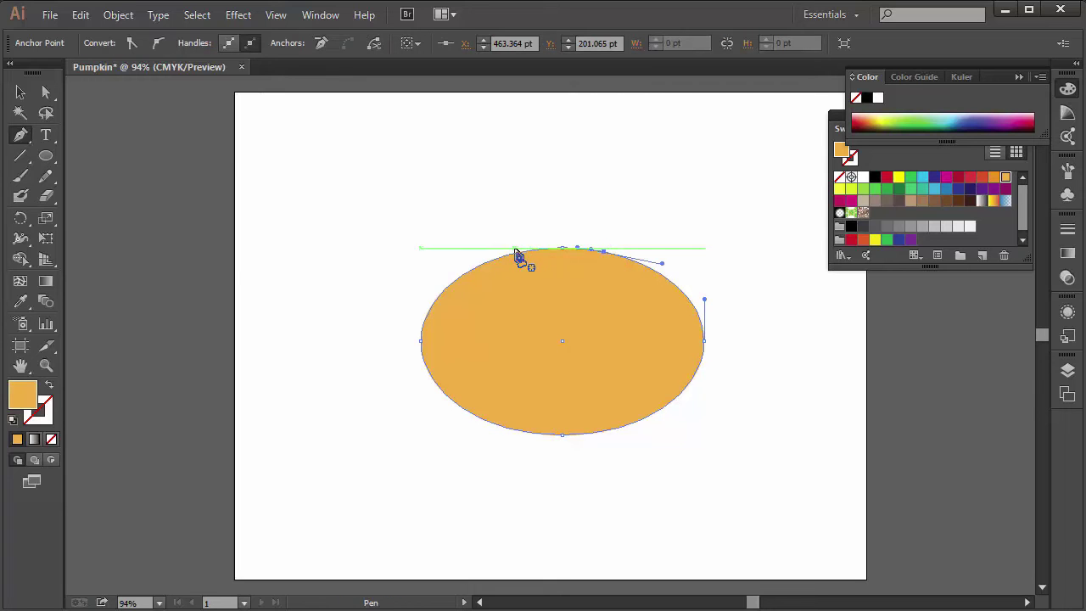
left_click(487, 421)
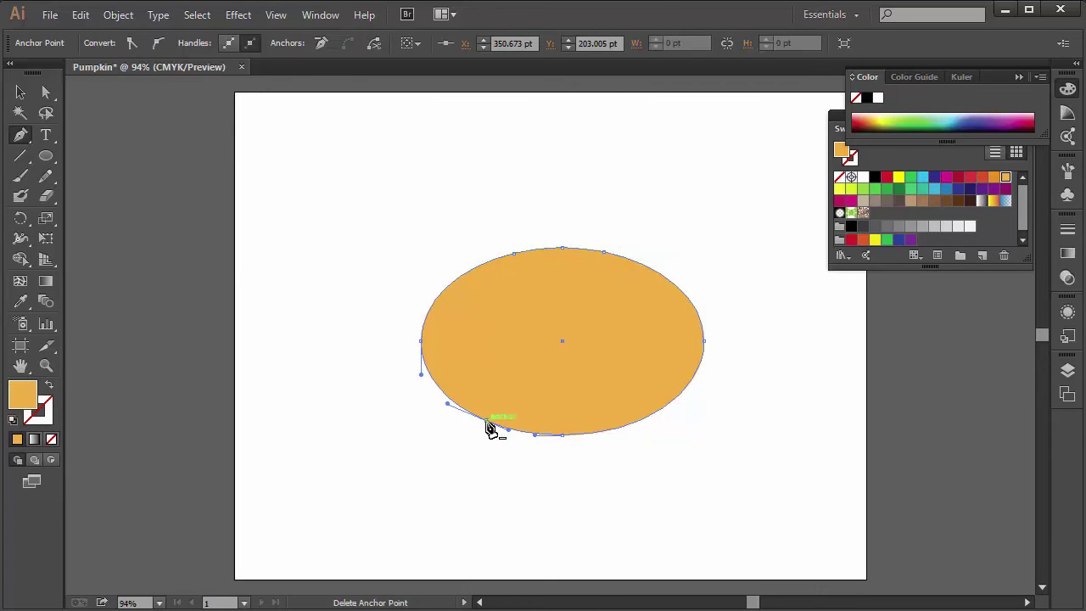
left_click(632, 424)
Step: Dent the ellipse by moving its top centre anchor slightly down and its bottom centre anchor slightly up
key("a")
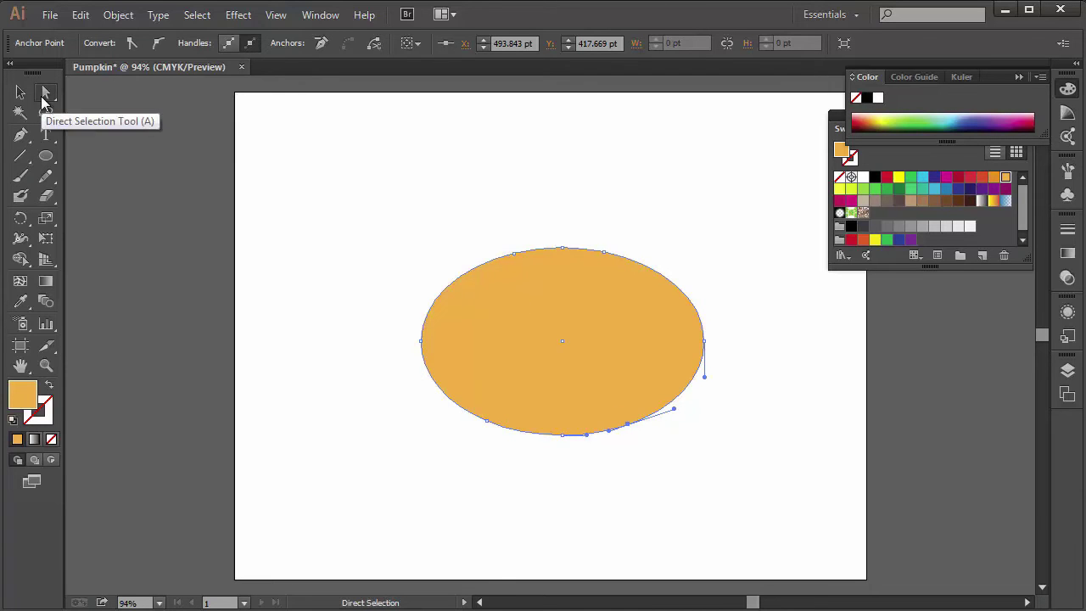
left_click(561, 252)
left_click_drag(561, 253, 563, 265)
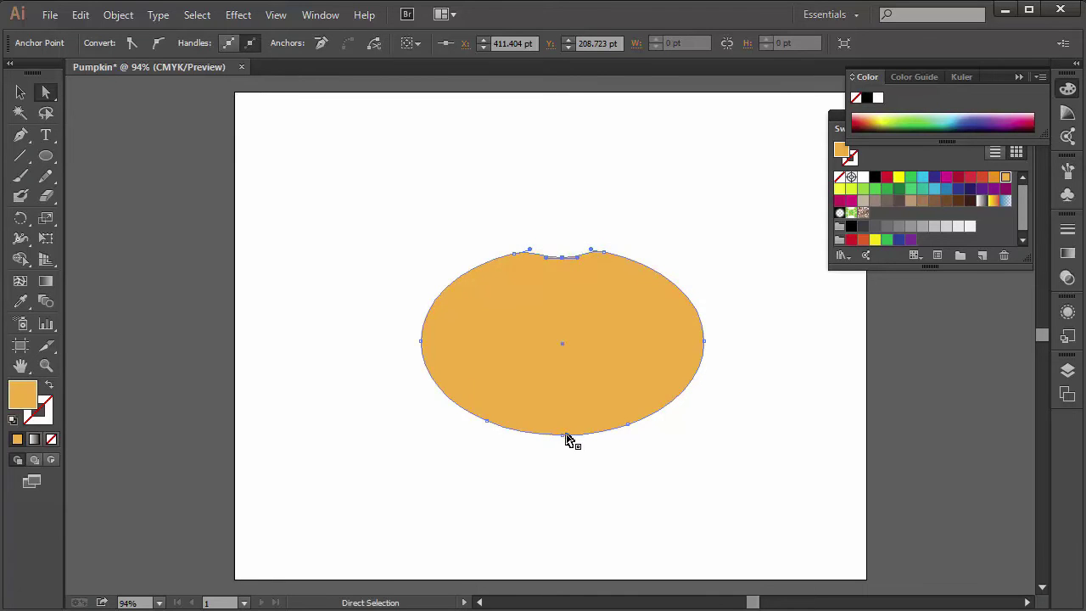
left_click(564, 437)
left_click_drag(564, 432, 563, 425)
Step: Refine the pumpkin outline by lowering both side anchors, pulling the right one inward, the left one outward, and adjusting the upper-left curve
left_click_drag(422, 342, 422, 361)
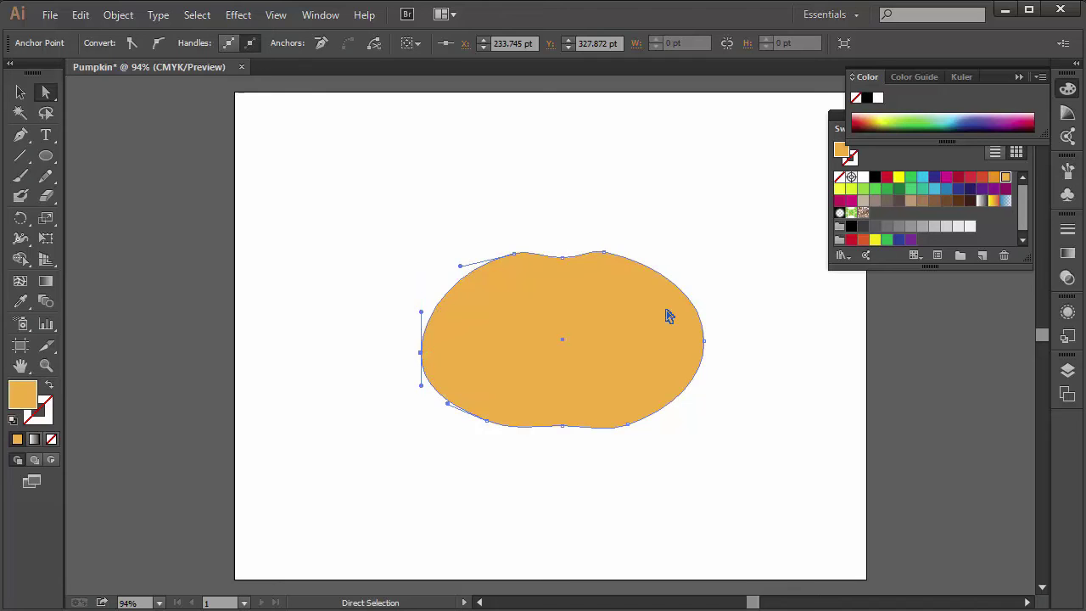
left_click_drag(703, 346, 694, 356)
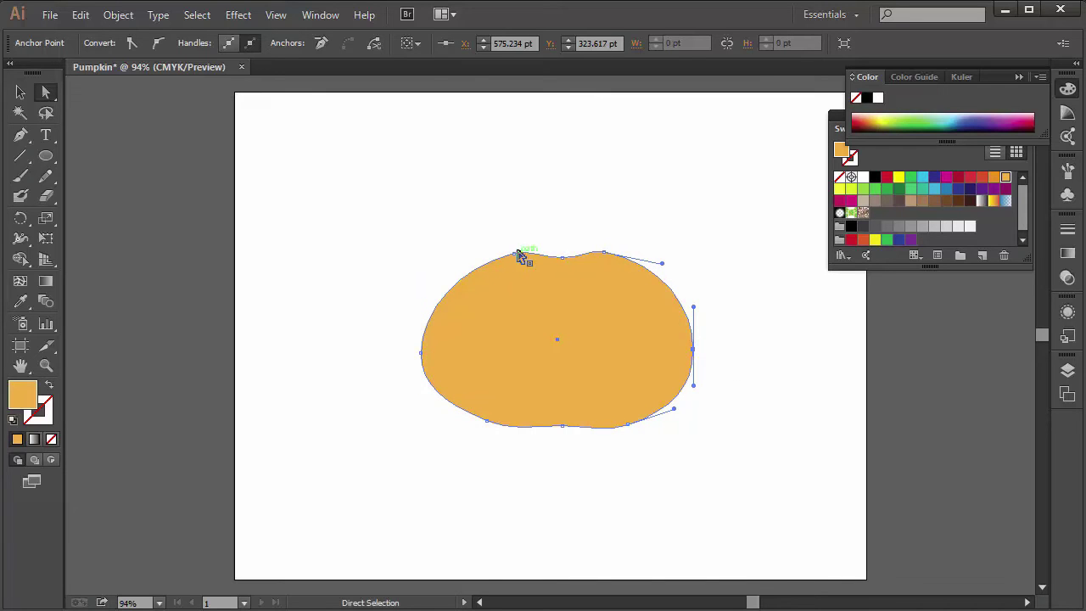
left_click_drag(514, 255, 450, 289)
left_click(449, 283)
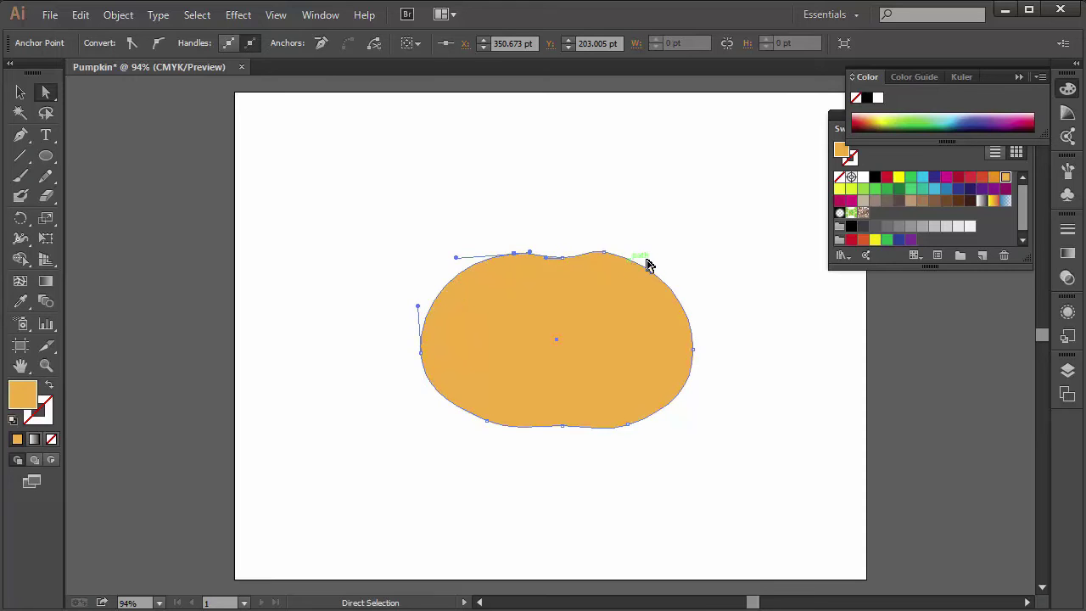
mouse_move(422, 350)
left_mouse_down()
mouse_move(430, 354)
mouse_move(415, 361)
left_mouse_up()
left_click(526, 225)
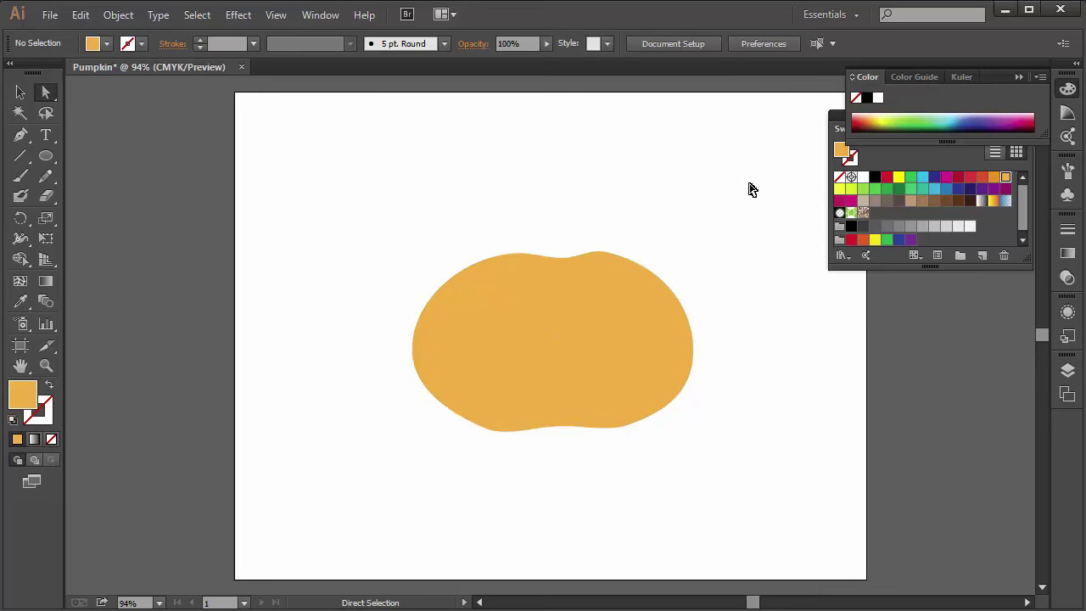
Step: Draw a curved Pen path down the pumpkin's right side in red-orange, and swap its colors to stroke only with no fill
left_click(980, 178)
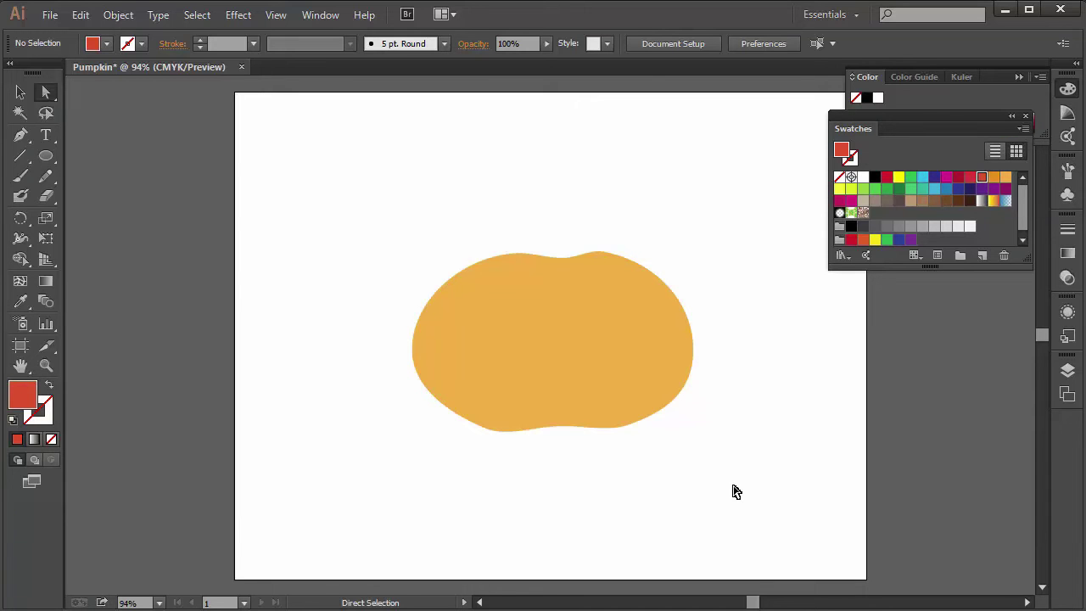
key("p")
left_click(602, 261)
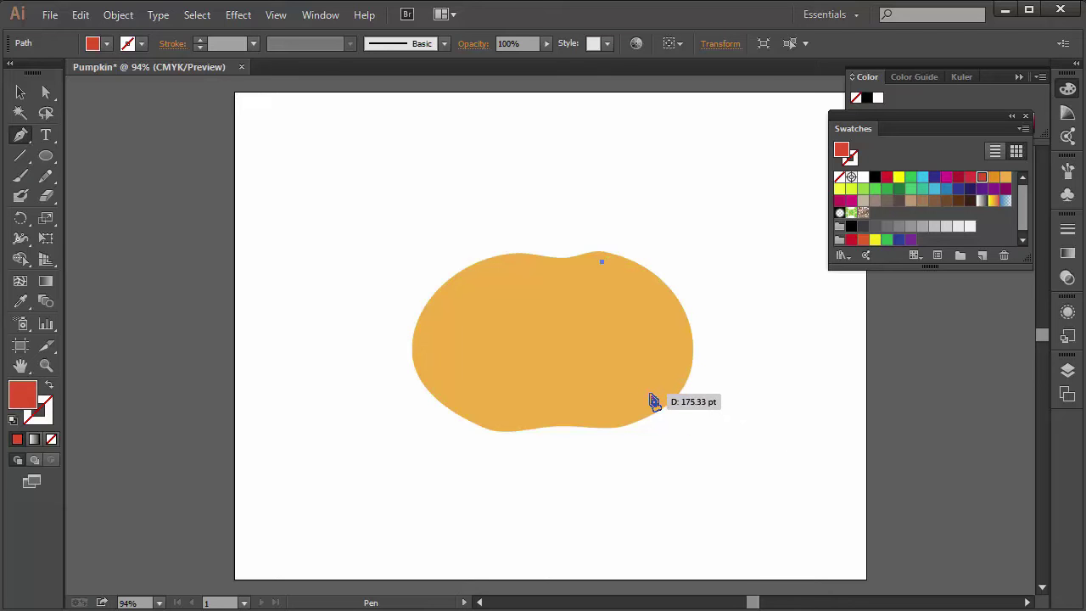
left_click_drag(639, 403, 602, 506)
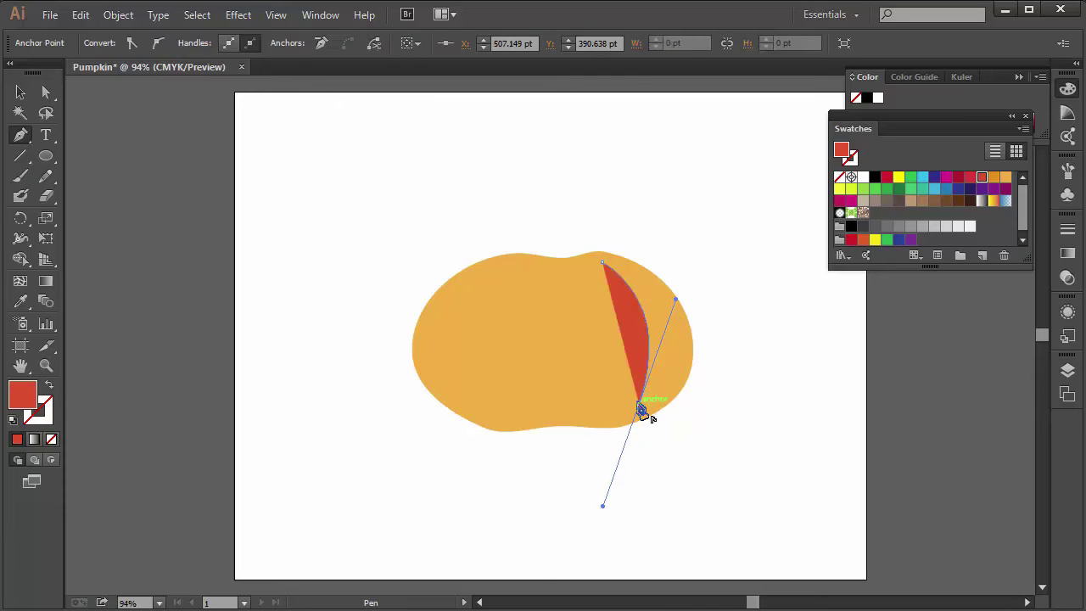
left_click(642, 409)
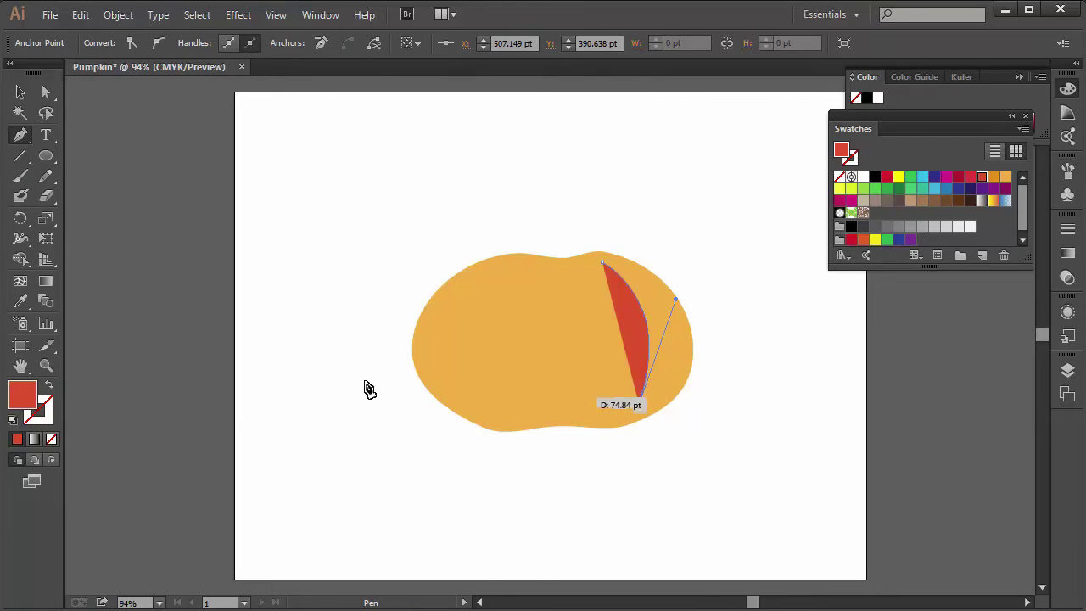
left_click(49, 388)
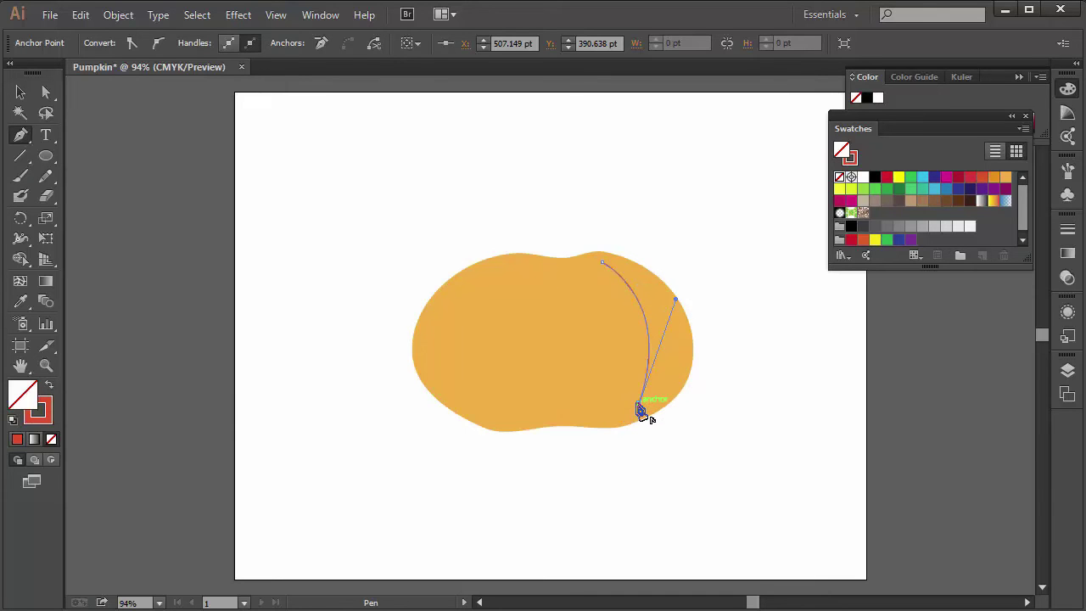
Step: Continue the path along the pumpkin's bottom edge to its lower left side and back inward to the lower-left interior
left_click_drag(670, 403, 488, 431)
left_click_drag(420, 378, 391, 338)
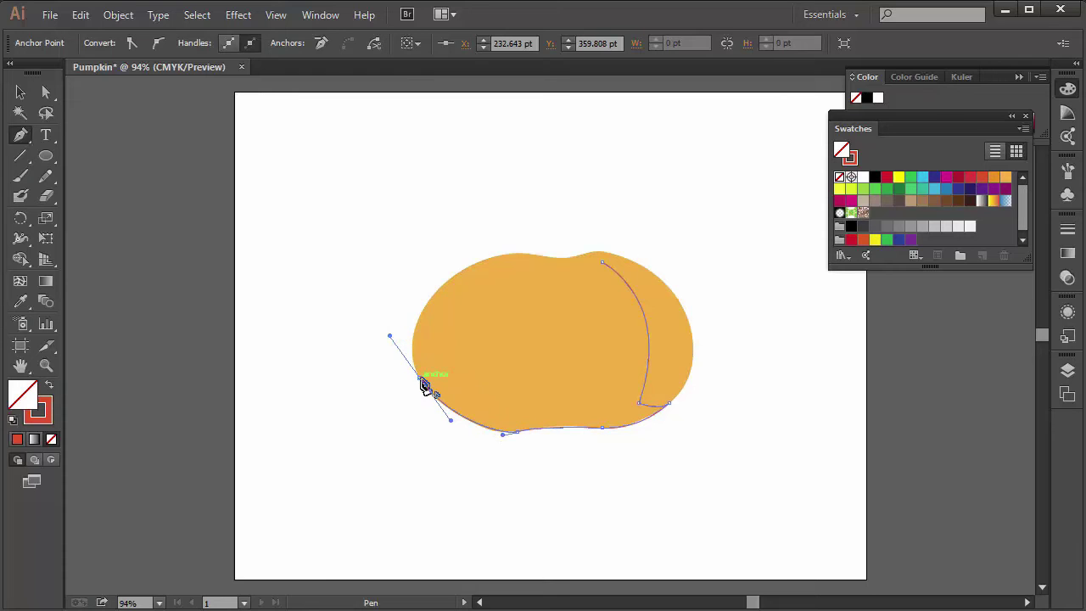
left_click_drag(425, 386, 517, 419)
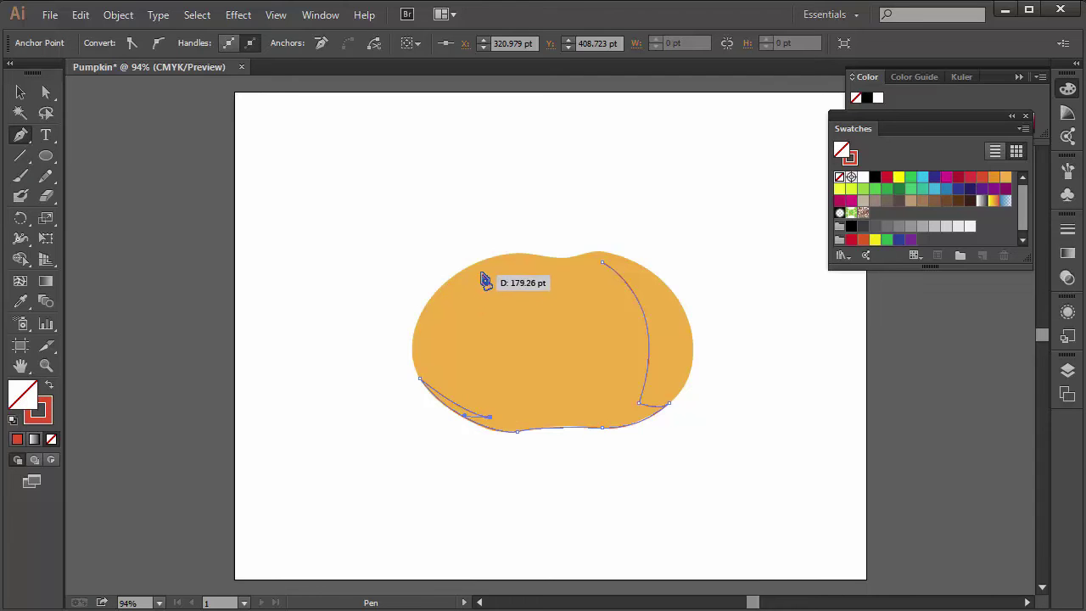
Step: Continue the shading path with a thin curved crease up the pumpkin's left side and back down to the bottom
left_click_drag(482, 270, 554, 201)
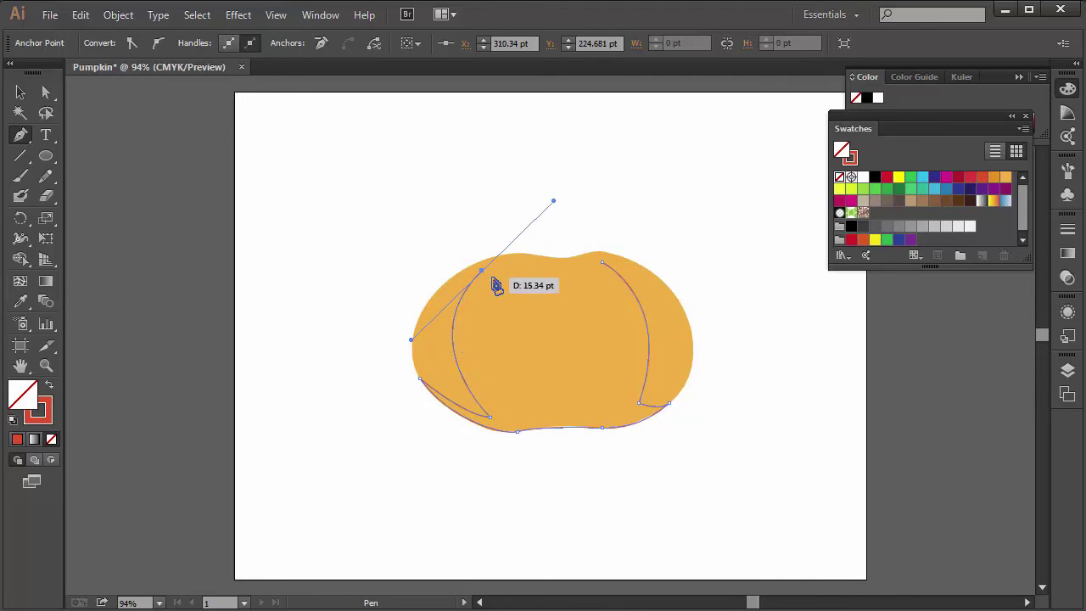
left_click(482, 270)
left_click_drag(492, 422, 589, 492)
left_click(502, 418)
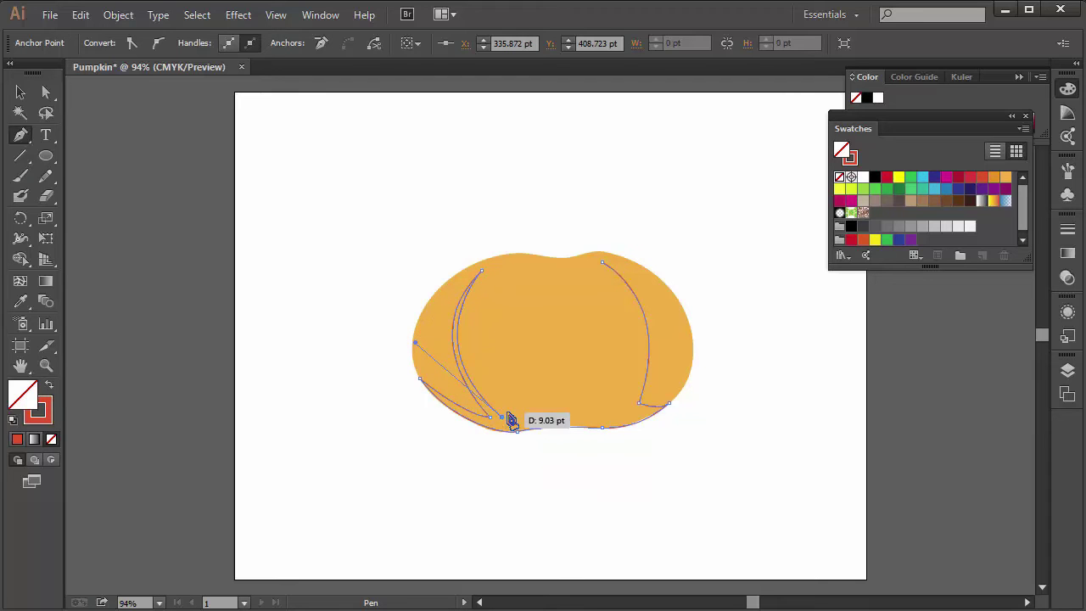
Step: Extend the path through a small bottom peak, up and down a wavy centre-left crease, and along scallops at the bottom middle
left_click_drag(504, 414, 521, 344)
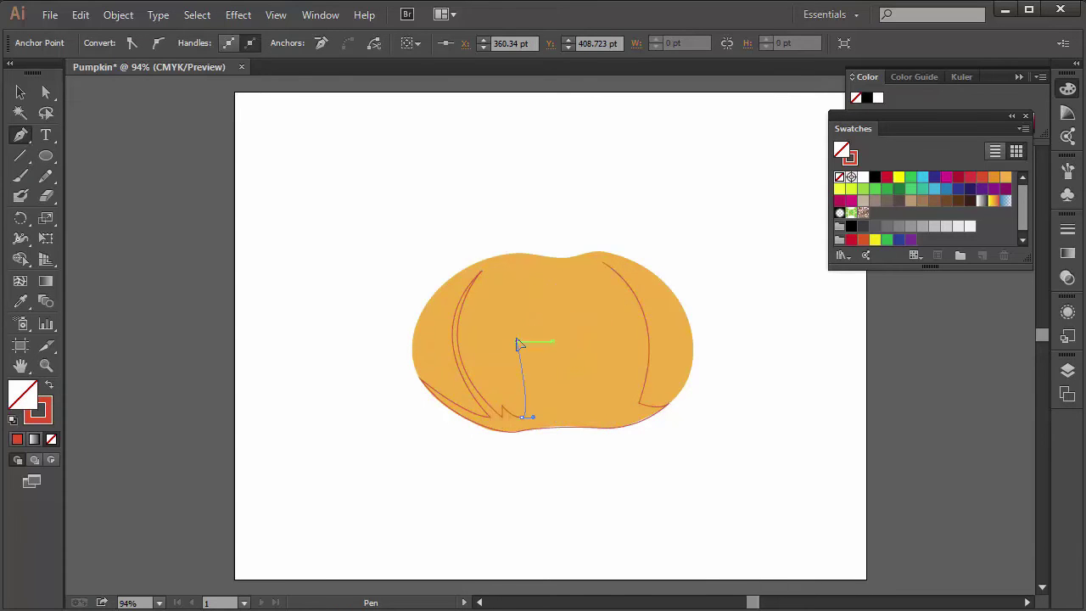
mouse_move(510, 294)
left_mouse_down()
mouse_move(490, 291)
mouse_move(502, 300)
left_mouse_up()
left_click(526, 268)
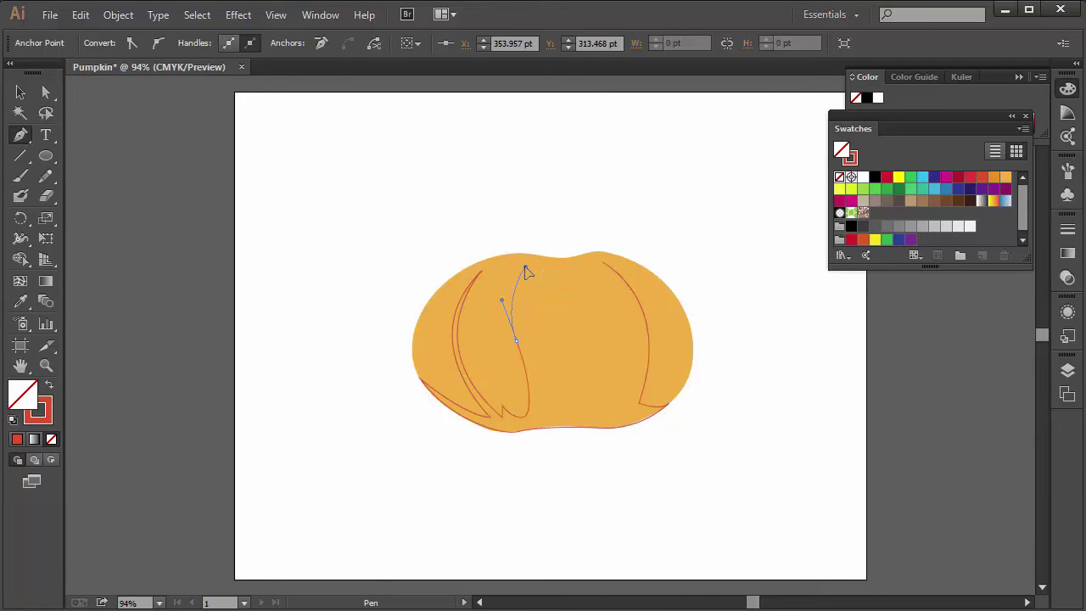
left_click_drag(525, 268, 588, 387)
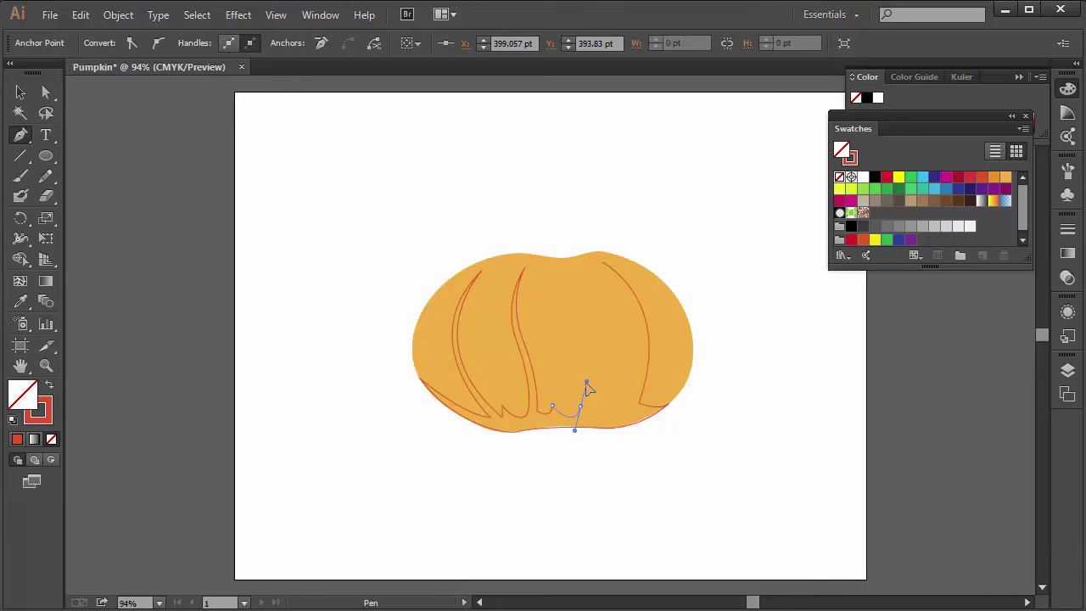
Step: Add a tapered crease right of centre, curving to a point near the pumpkin's top and back to the bottom
left_click_drag(580, 276, 516, 186)
left_click_drag(578, 274, 583, 279)
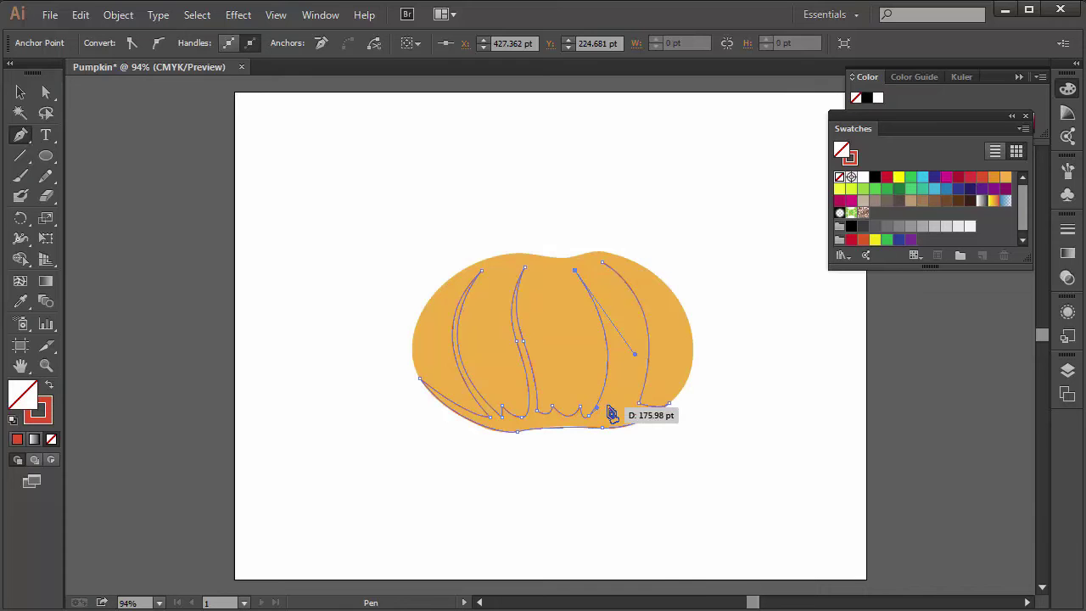
left_click_drag(604, 410, 561, 487)
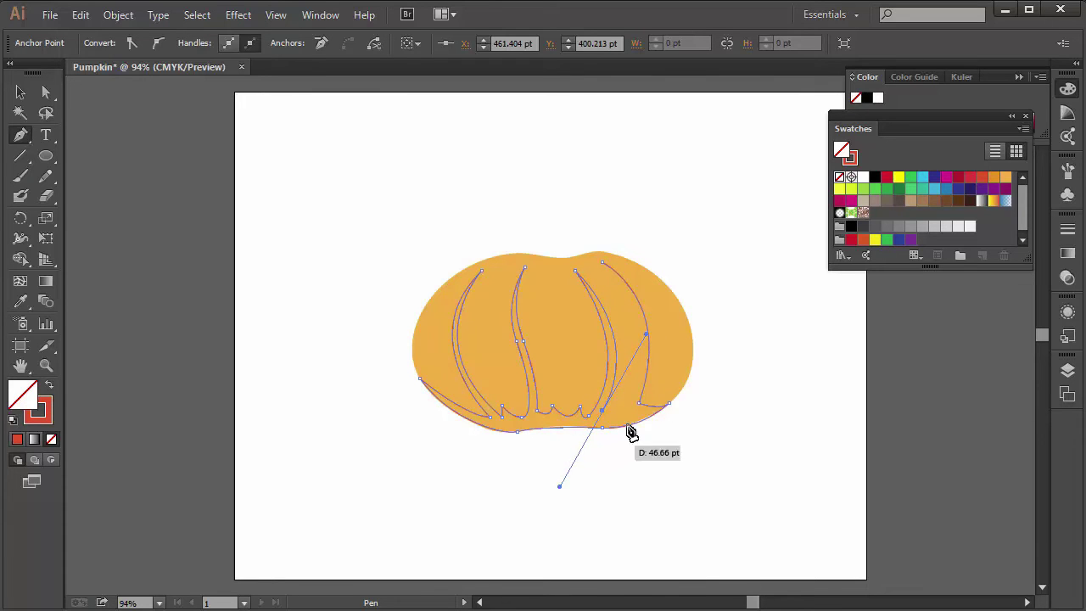
left_click(604, 411)
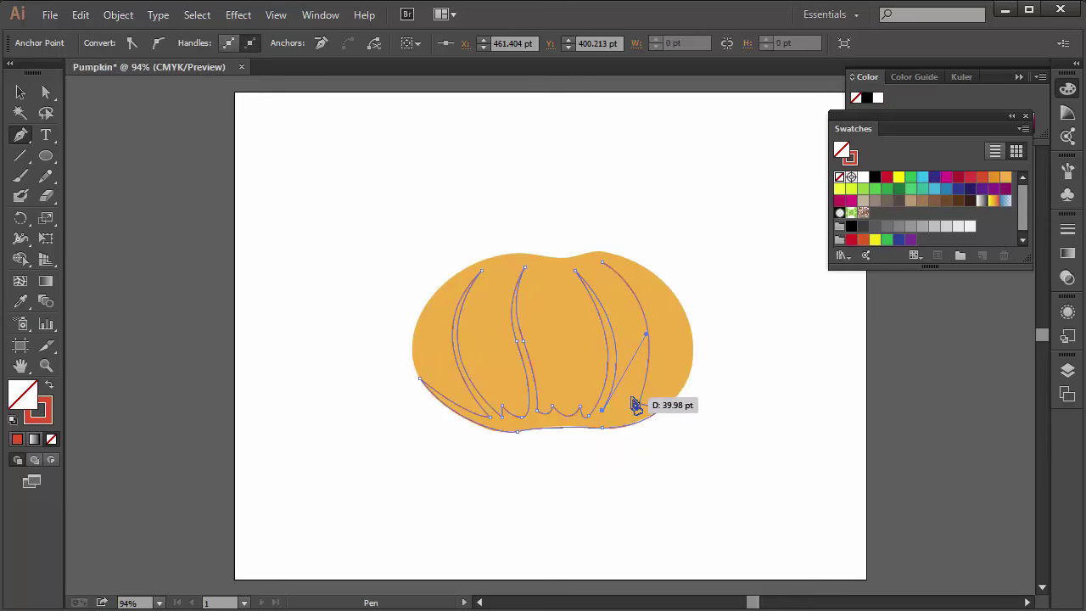
Step: Close the shading path by curving along the far-right crease to its starting point at the top, and deselect it
left_click_drag(631, 396, 643, 376)
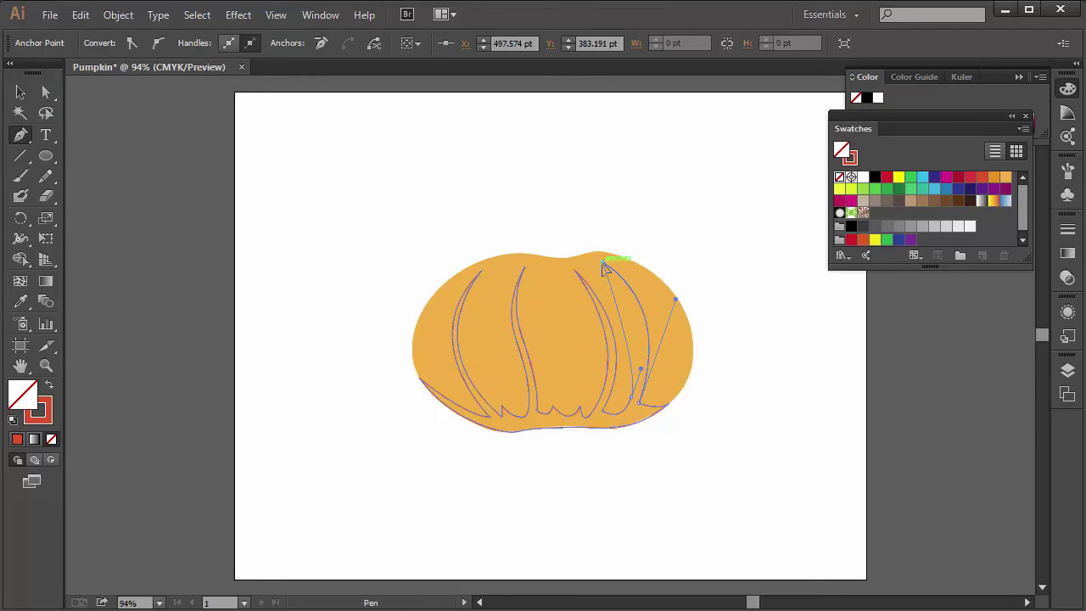
left_click_drag(603, 266, 549, 208)
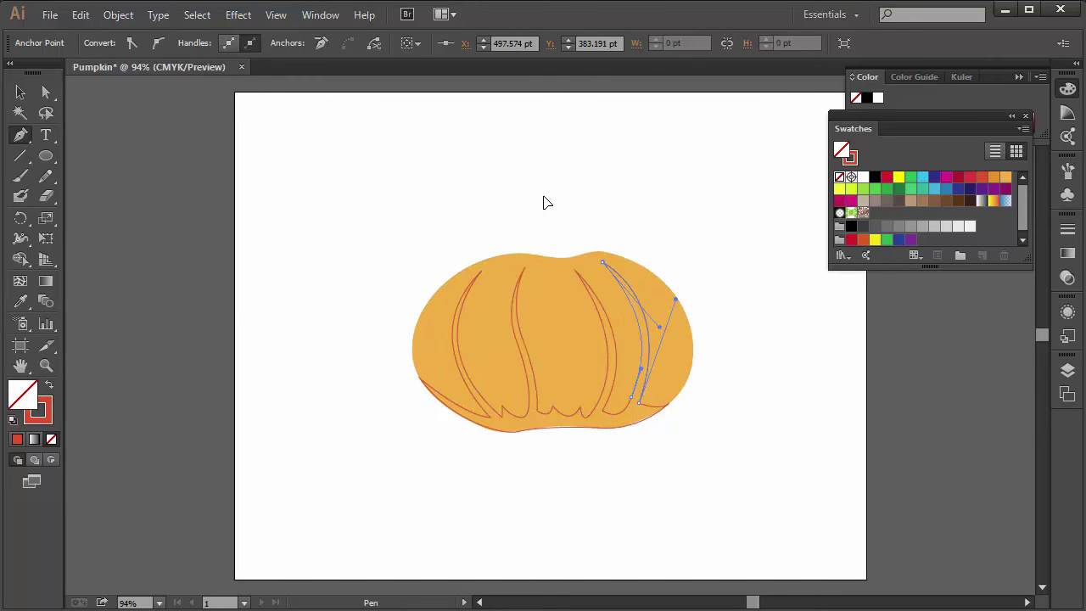
key("v")
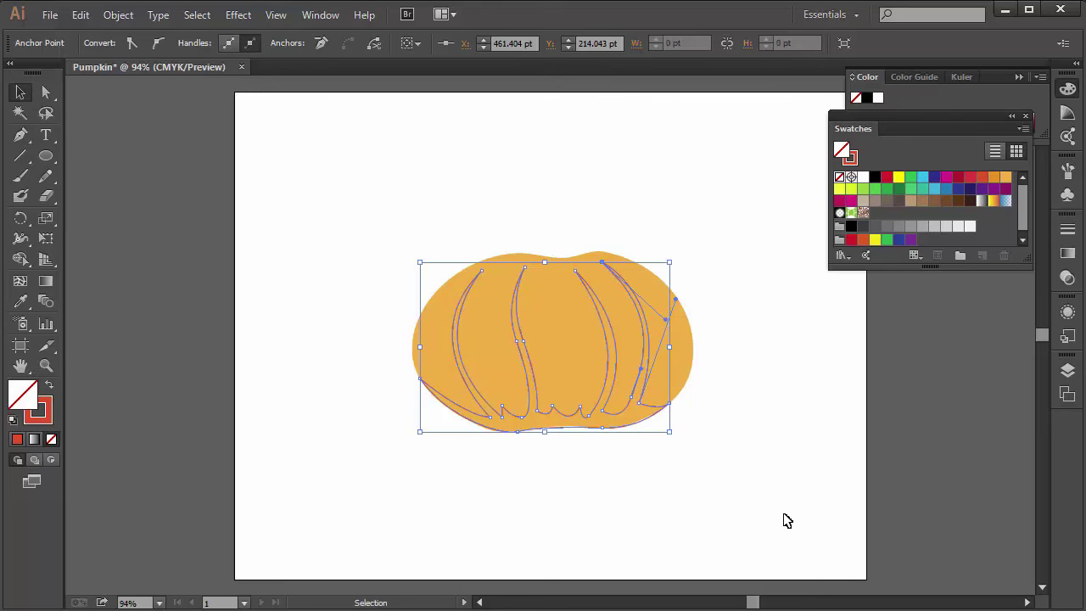
left_click(772, 520)
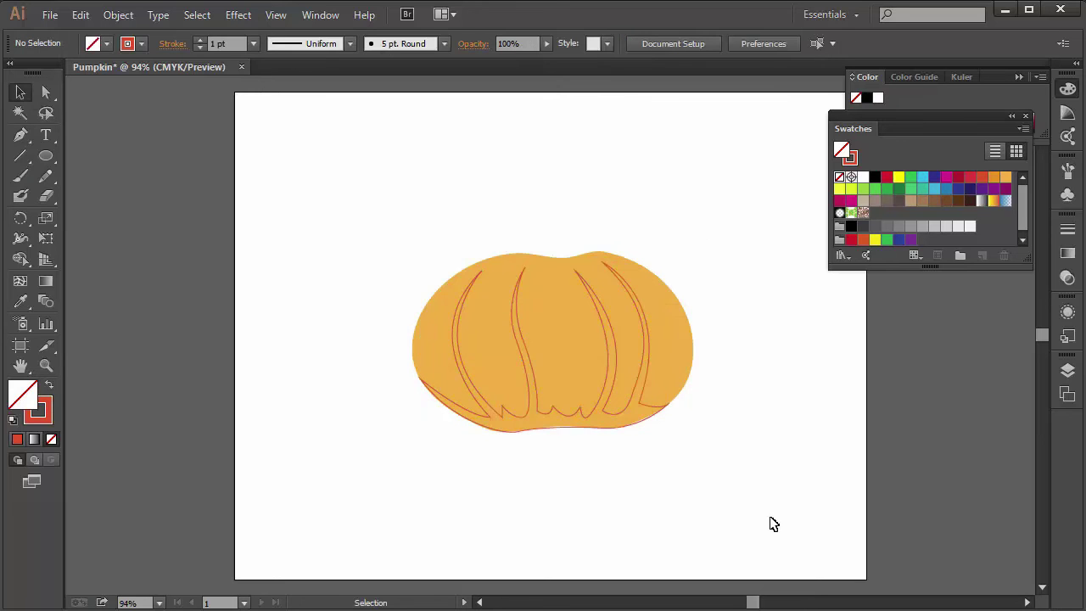
Step: Swap the shading path's fill and stroke so it has a solid red-orange fill and no stroke
left_click(597, 413)
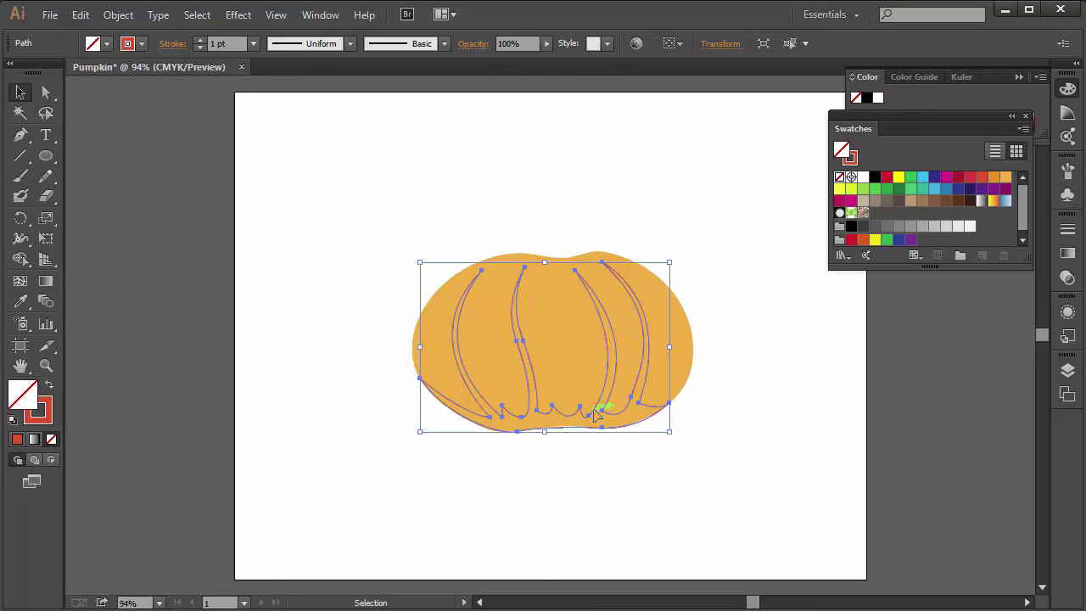
left_click(50, 388)
left_click(538, 544)
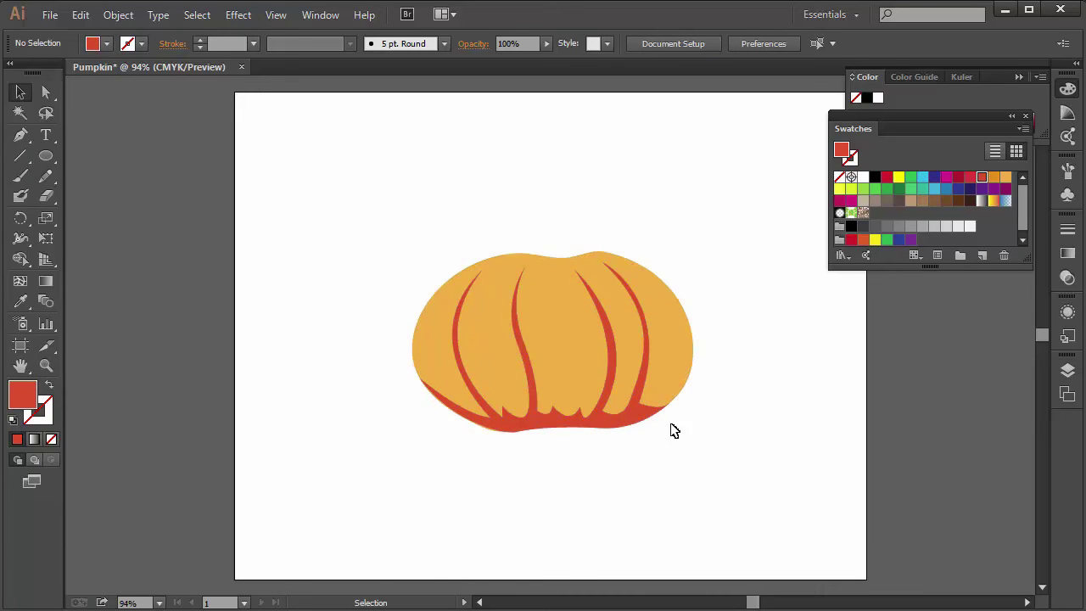
Step: Adjust the red shading's anchors, extending its lower-right tip to the pumpkin's edge and raising the two middle bottom peaks
key("a")
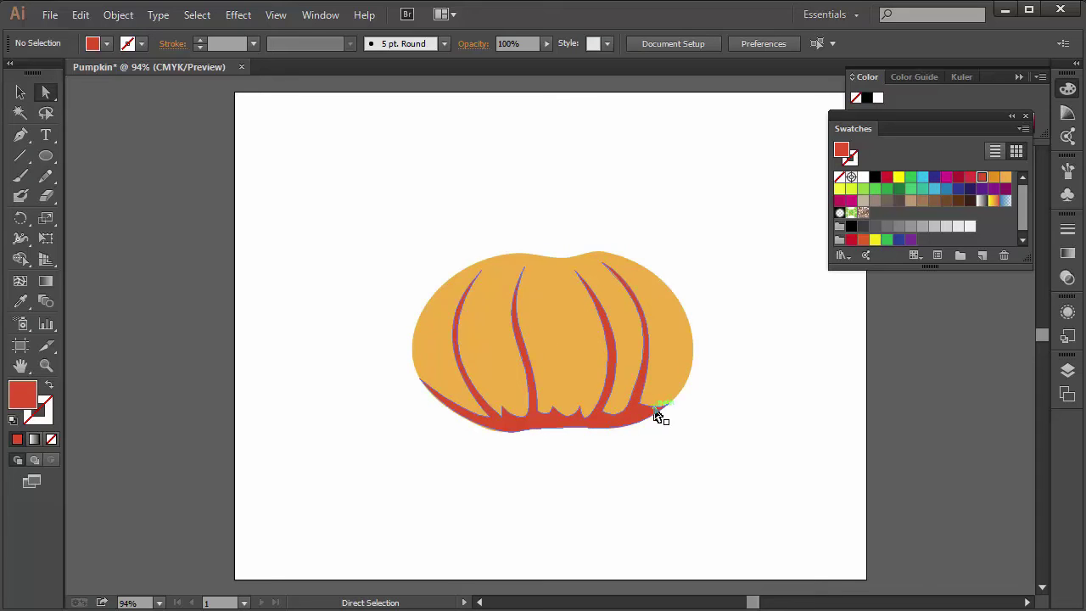
left_click_drag(658, 412, 679, 402)
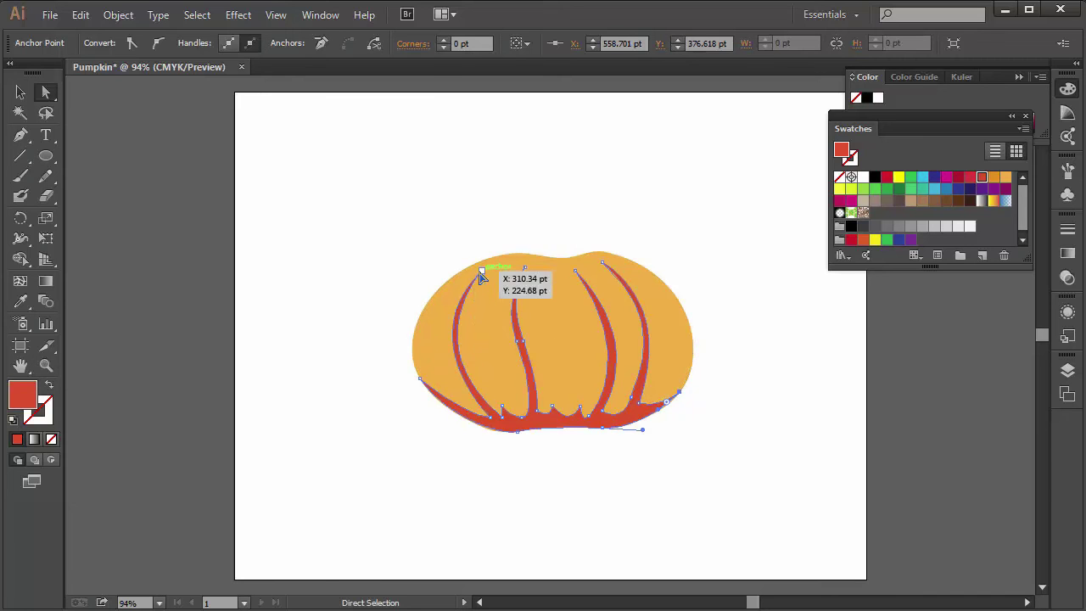
left_click_drag(482, 278, 488, 269)
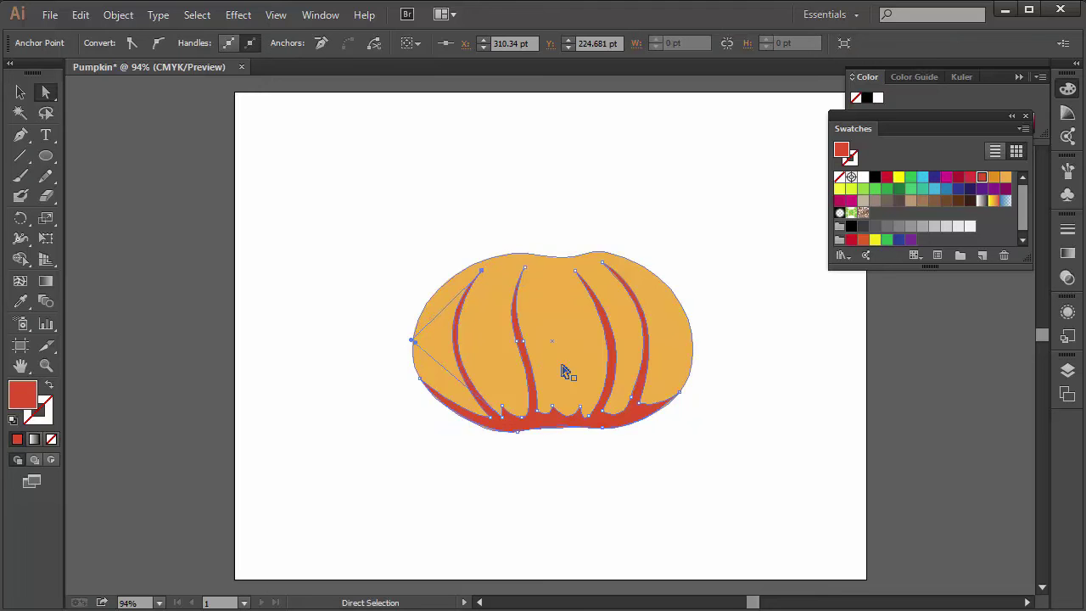
left_click_drag(581, 406, 552, 399)
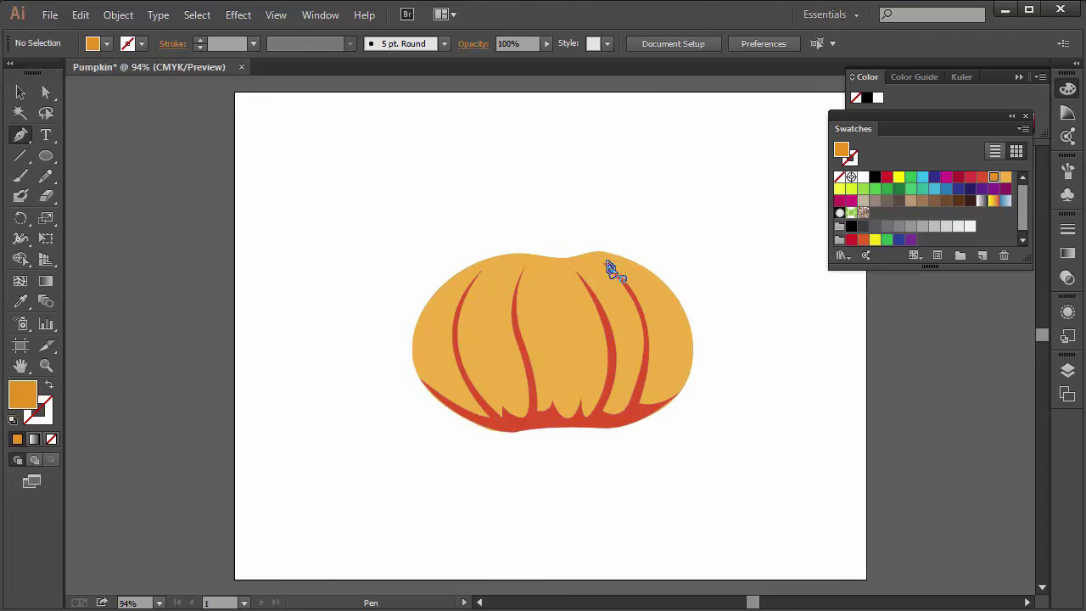
Step: Draw a closed darker orange crescent with the Pen tool along the outer side of the far-right crease
left_click_drag(603, 261, 604, 509)
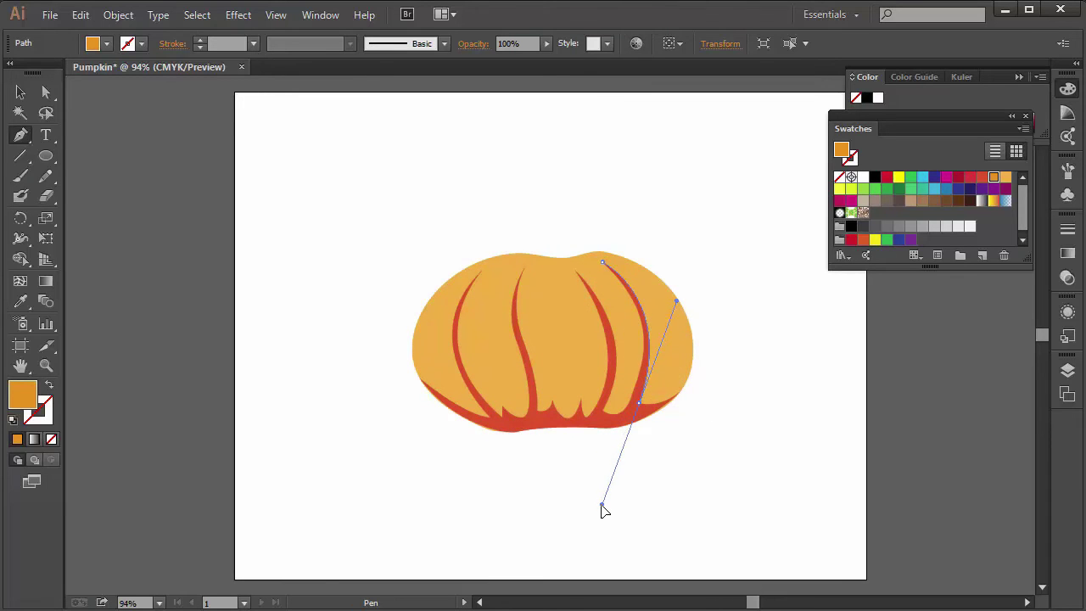
left_click(639, 401)
left_click_drag(602, 261, 512, 209)
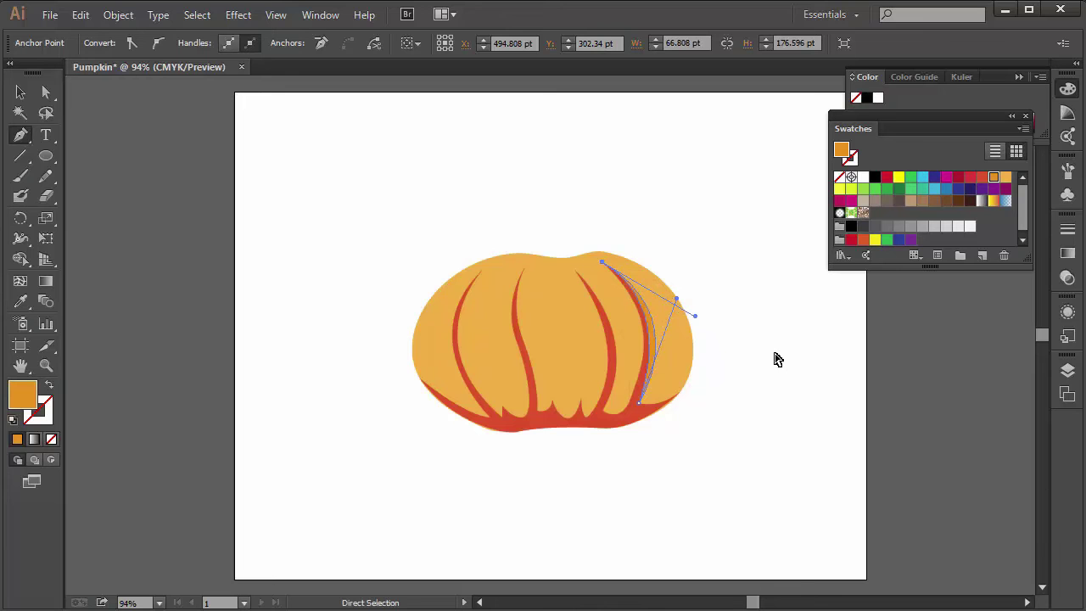
left_click(764, 383, "ctrl")
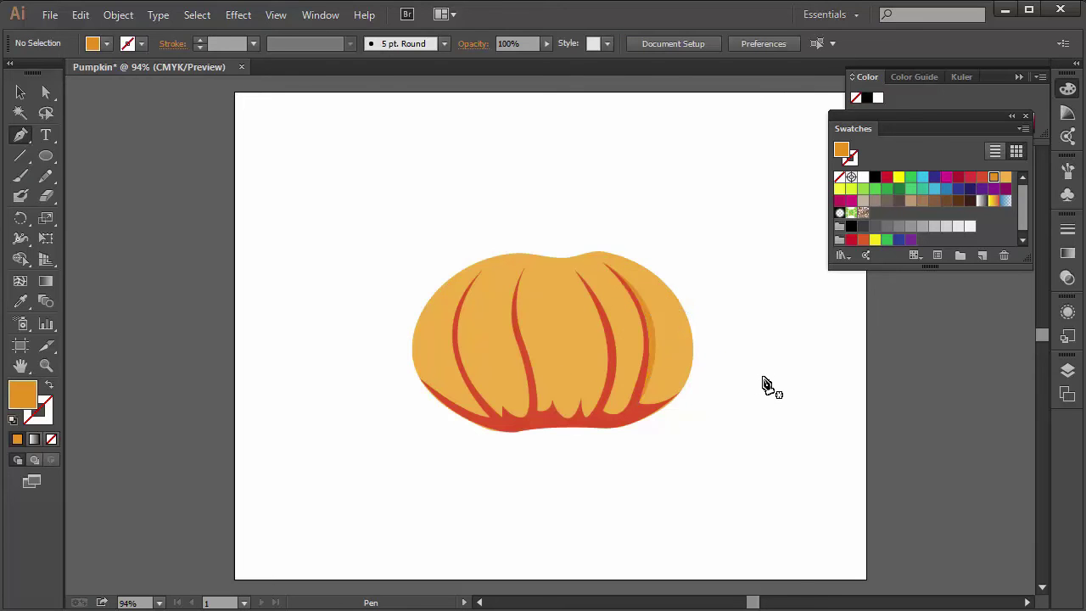
Step: Draw a closed darker orange crescent along the outer side of the far-left crease, from its top point to its base
left_click(482, 272)
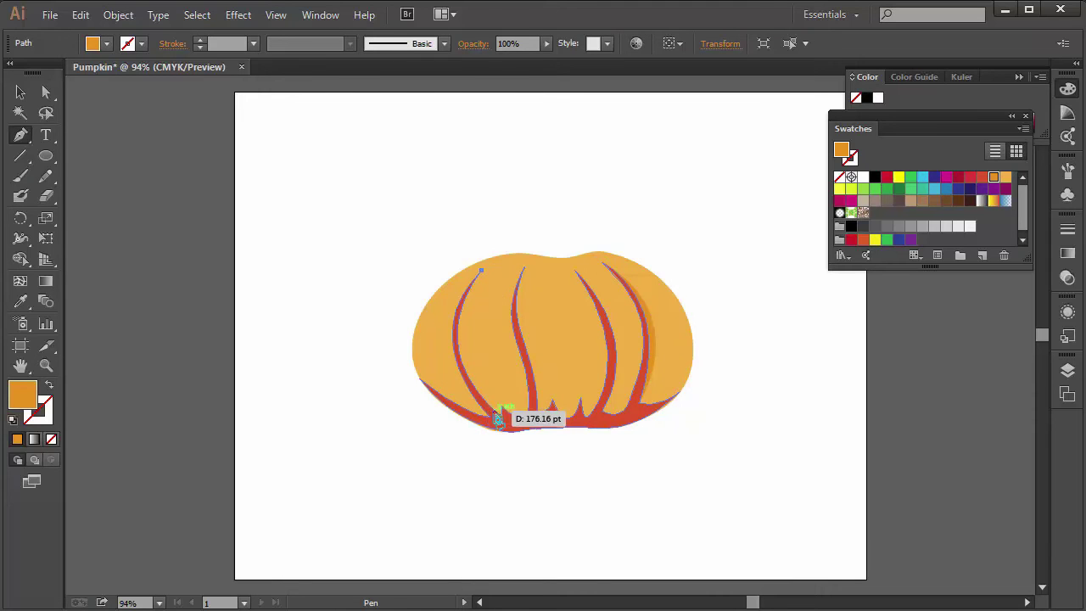
left_click_drag(494, 413, 572, 492)
left_click(496, 412)
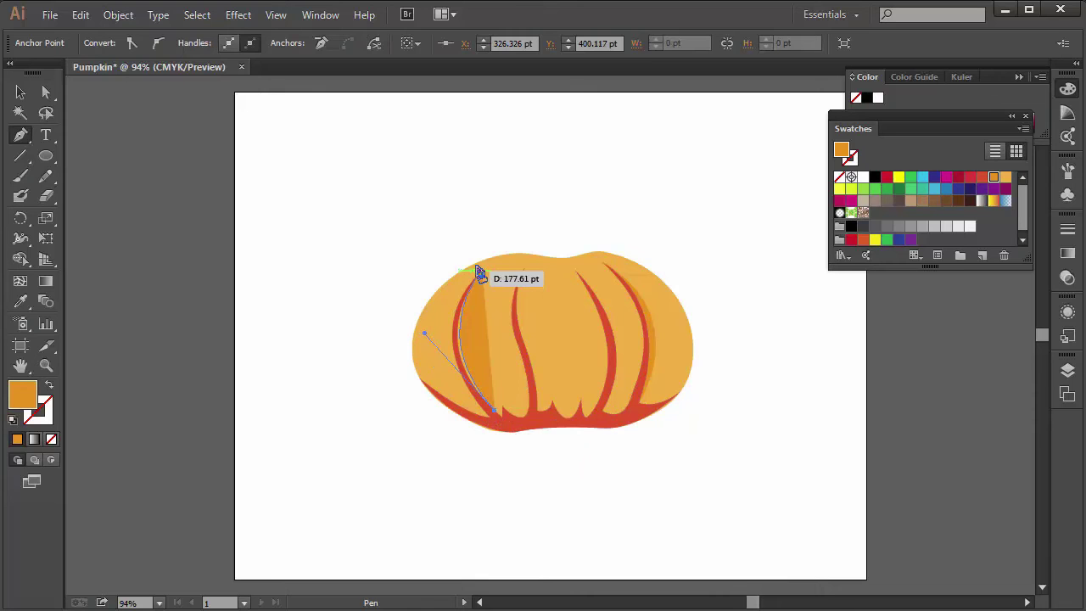
left_click_drag(485, 276, 522, 218)
mouse_move(558, 181)
left_mouse_down()
mouse_move(573, 153)
mouse_move(573, 168)
left_mouse_up()
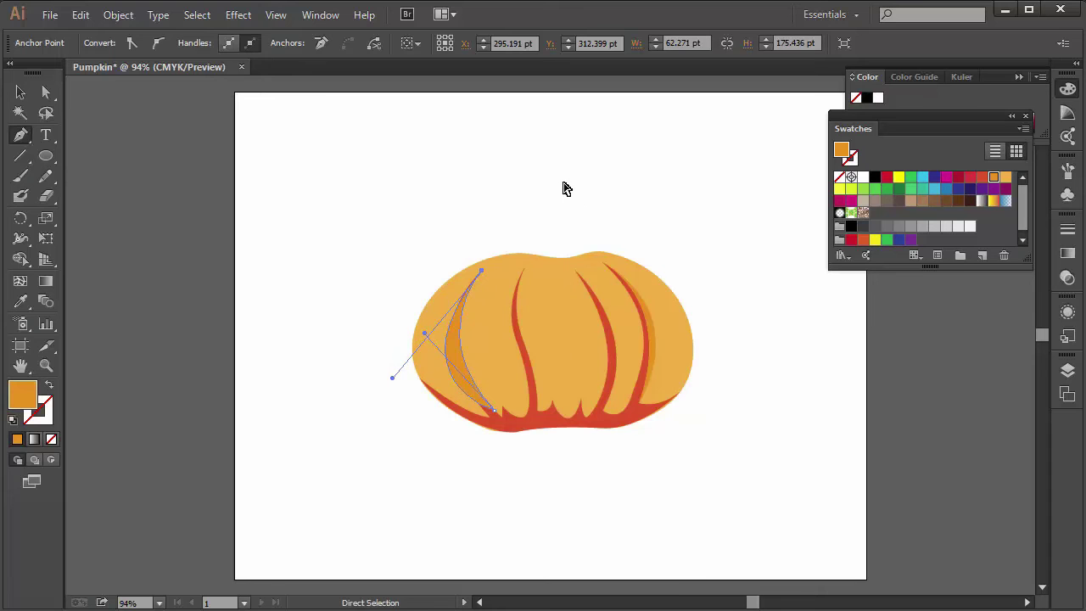
left_click(567, 188, "ctrl")
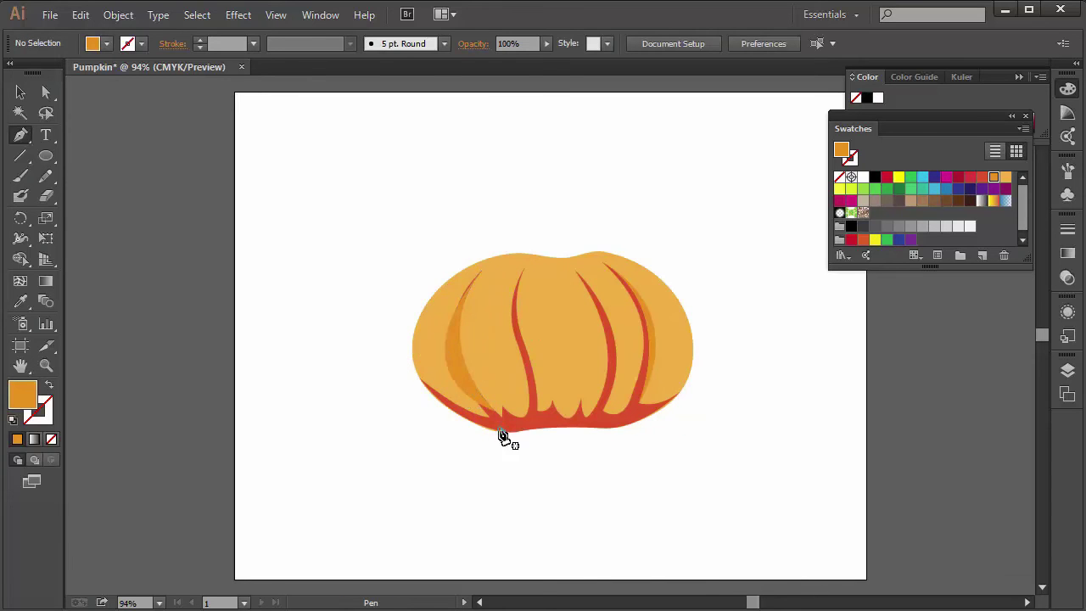
Step: Send the left darker orange crescent behind the red shading
left_click(458, 386, "ctrl")
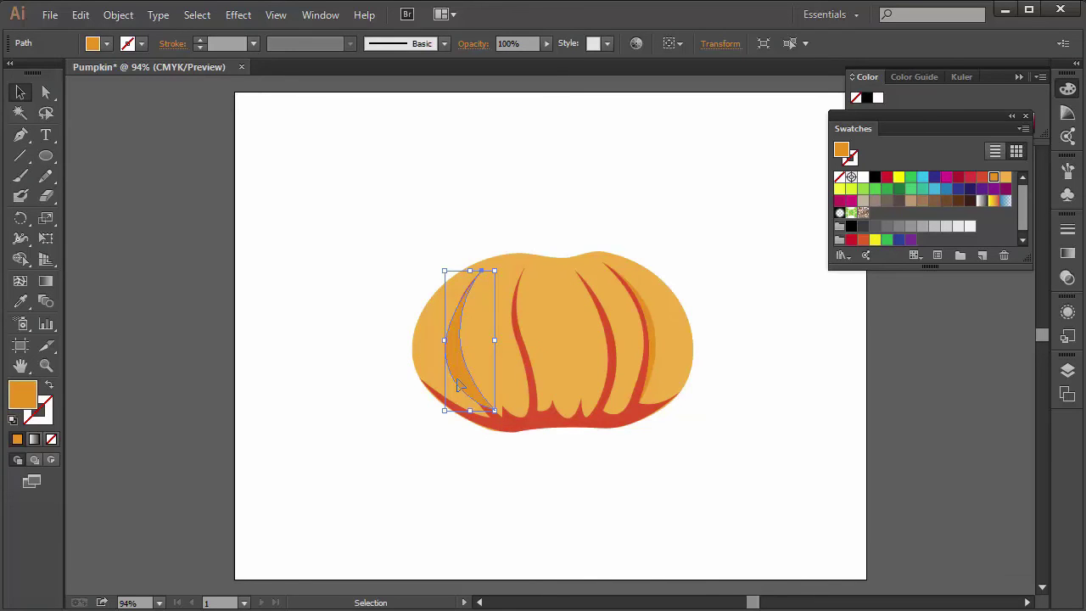
key("a")
left_click(572, 488, "ctrl")
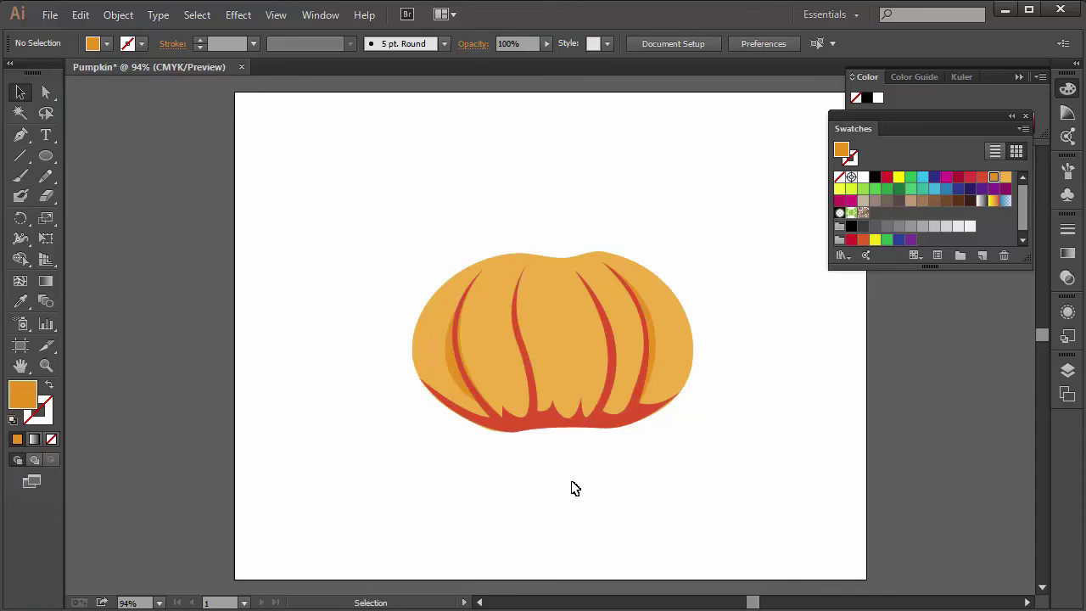
Step: Outline a closed shading shape along the left side of the centre-left crease, using an orange stroke with no fill
left_click(524, 267)
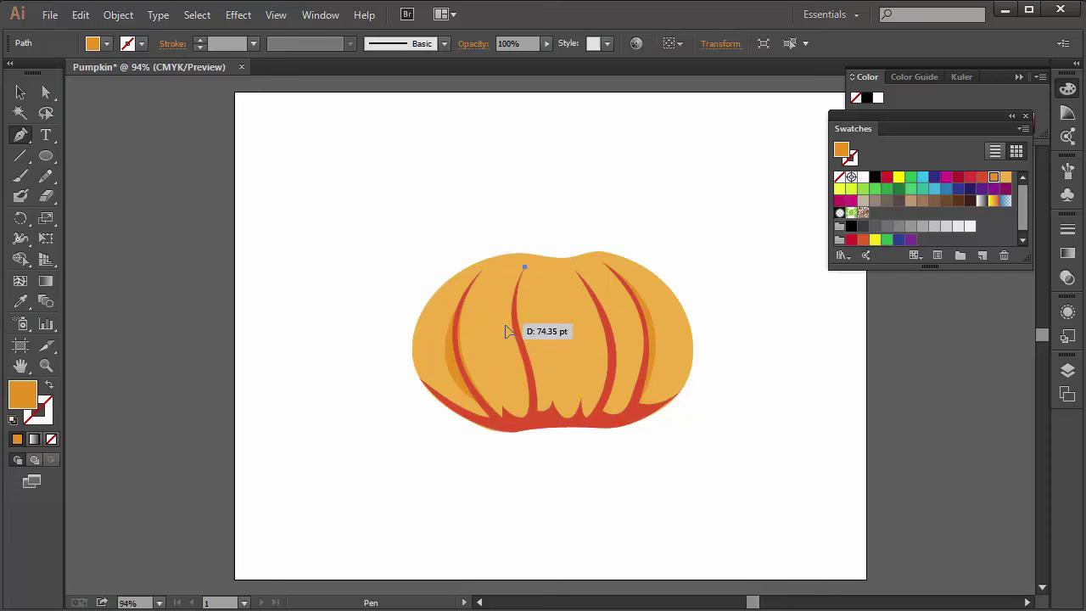
left_click_drag(506, 323, 513, 357)
left_click(521, 422)
key("shift+x")
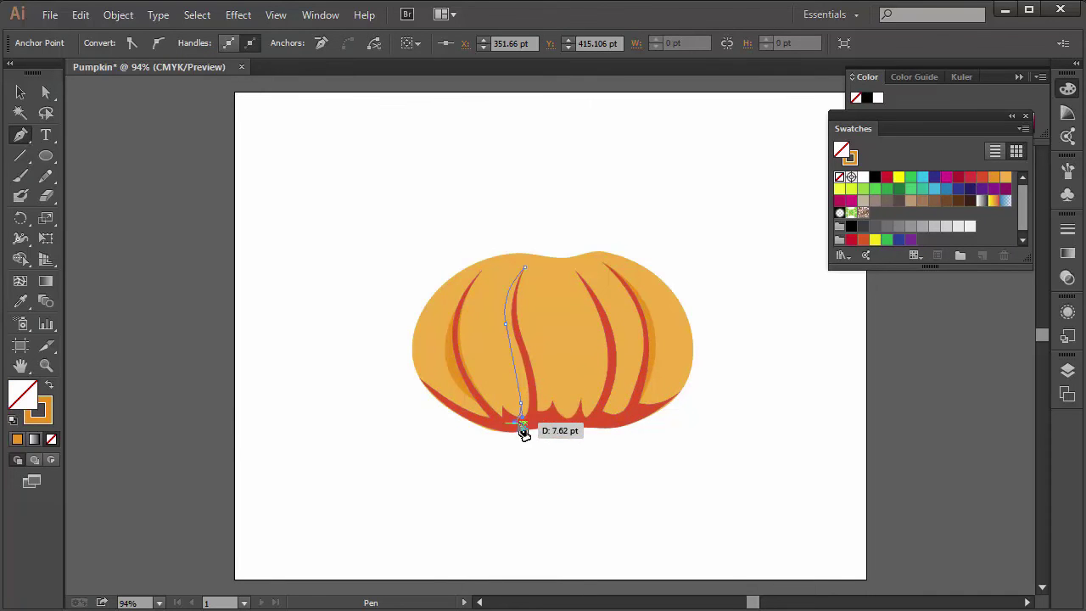
left_click(537, 415)
left_click_drag(525, 268, 556, 237)
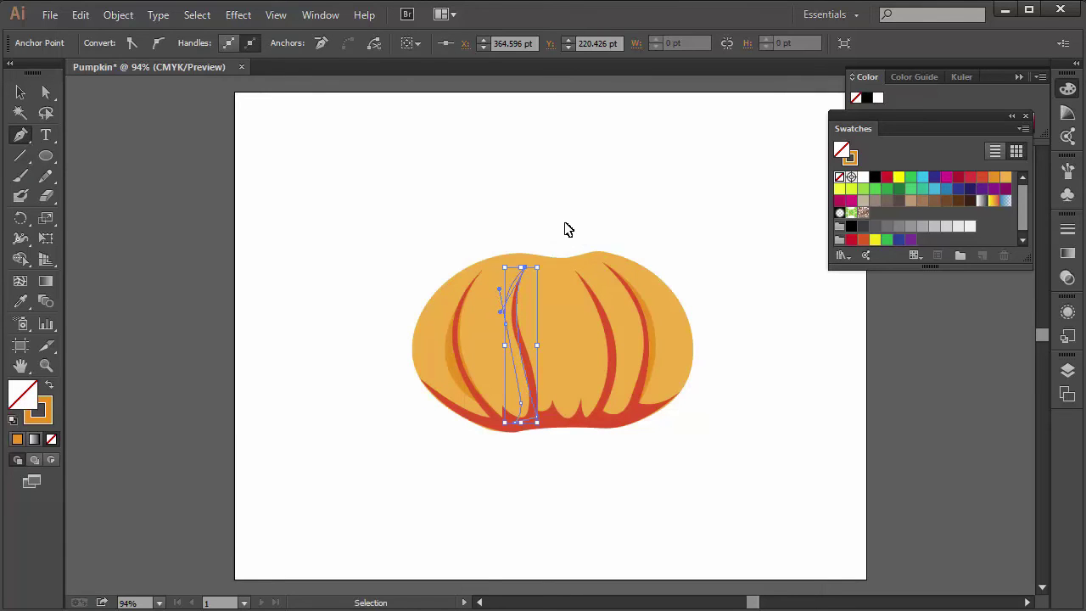
left_click(568, 234, "ctrl")
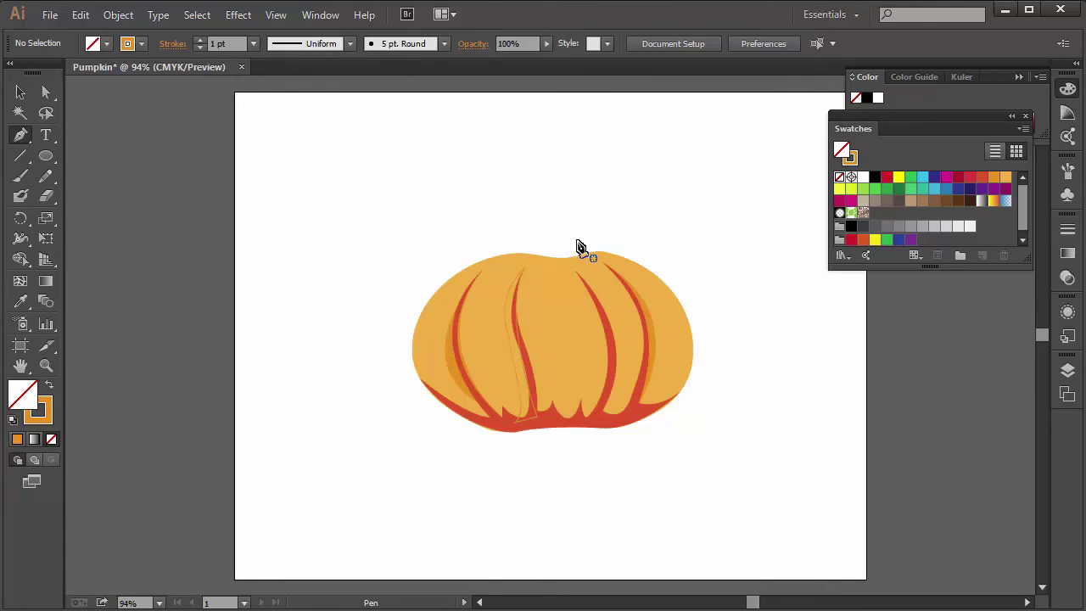
Step: Start an orange-stroked path at the centre-left crease's base, with two peaks above the red ones, ending beside the centre-right crease
left_click(530, 411)
left_click_drag(552, 386, 605, 333)
left_click(553, 386)
left_click(584, 387)
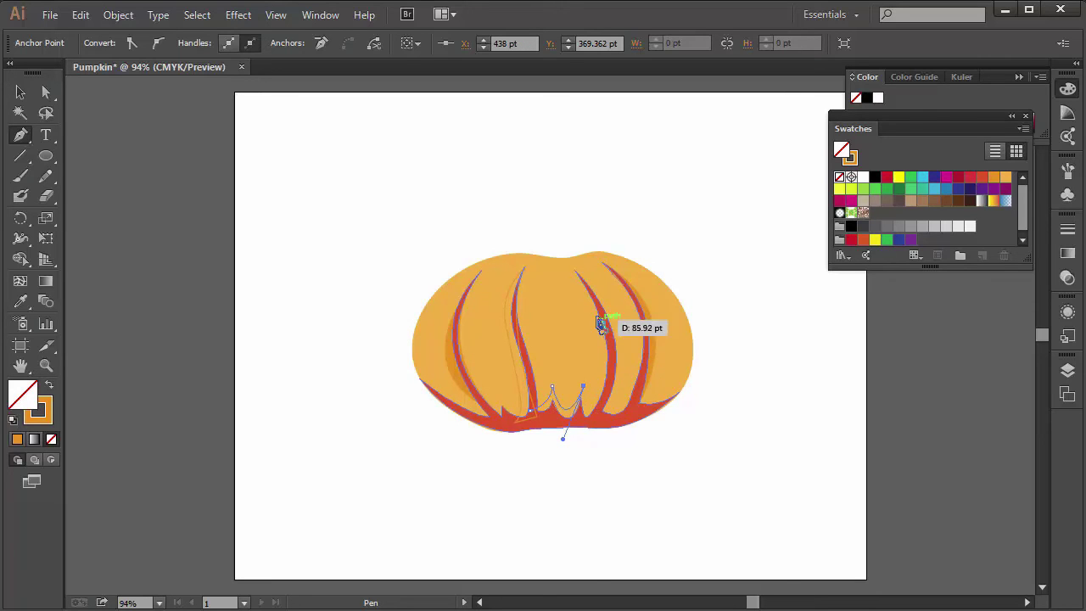
left_click_drag(597, 394, 605, 365)
Step: Continue the orange path up to a point beside the centre-right crease, back down along it, and close it across the bottom
left_click_drag(564, 269, 532, 254)
left_click(564, 270)
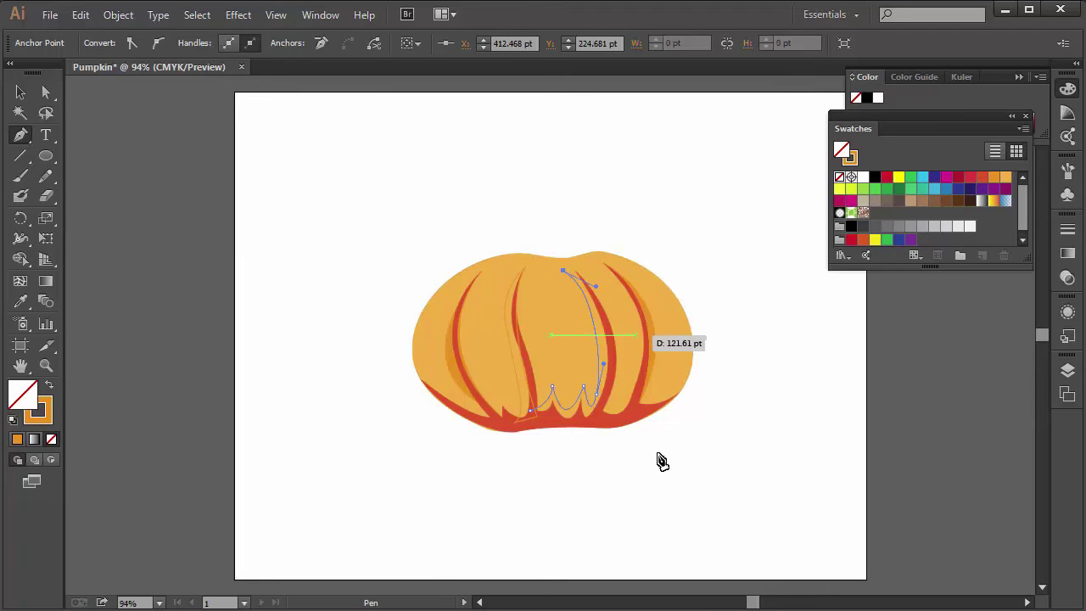
left_click_drag(602, 417, 567, 548)
left_click(602, 416)
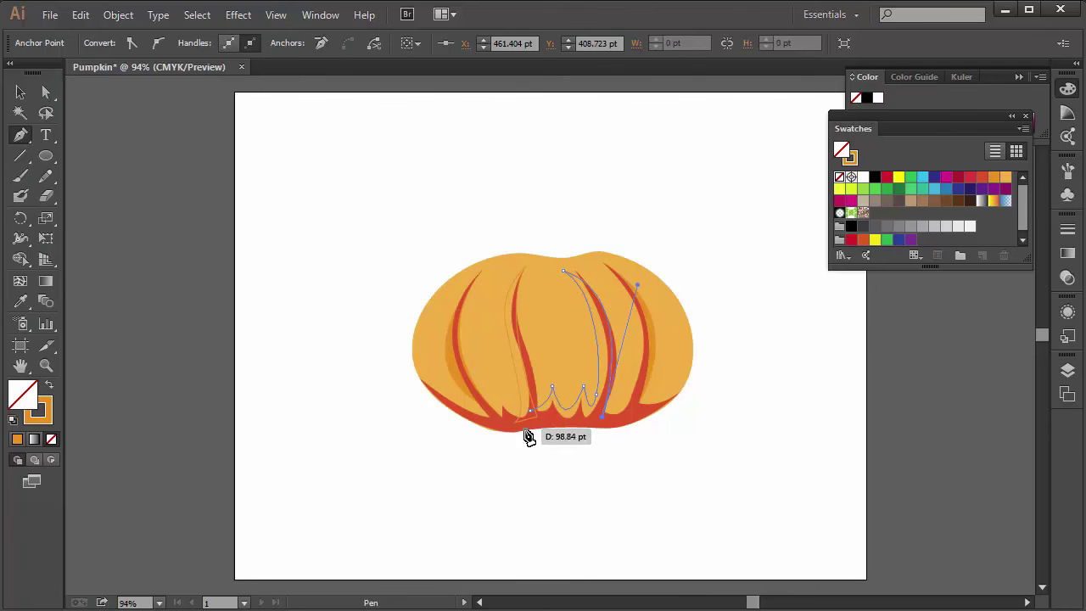
left_click(524, 428)
left_click_drag(535, 416, 531, 419)
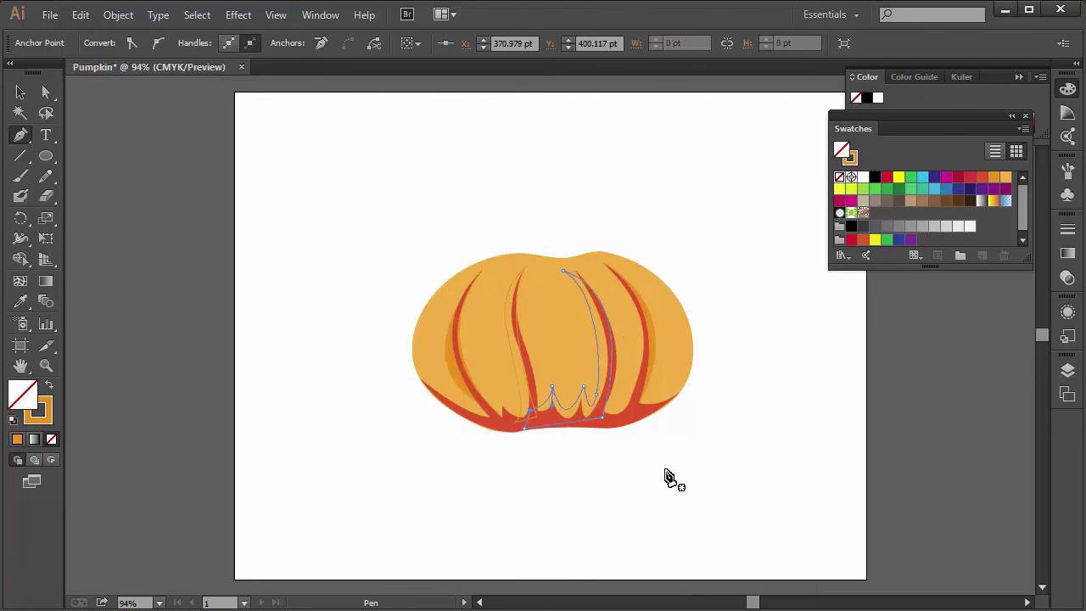
Step: Swap stroke and fill on the two centre shading shapes so they are filled darker orange with no stroke, behind the red creases
key("v")
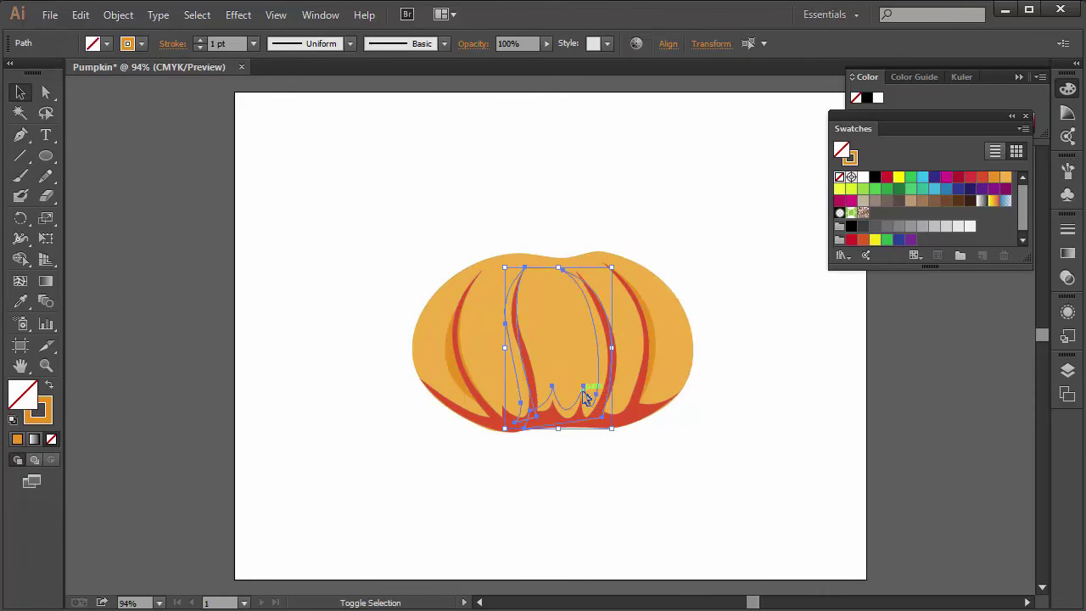
key("shift+x")
key("a")
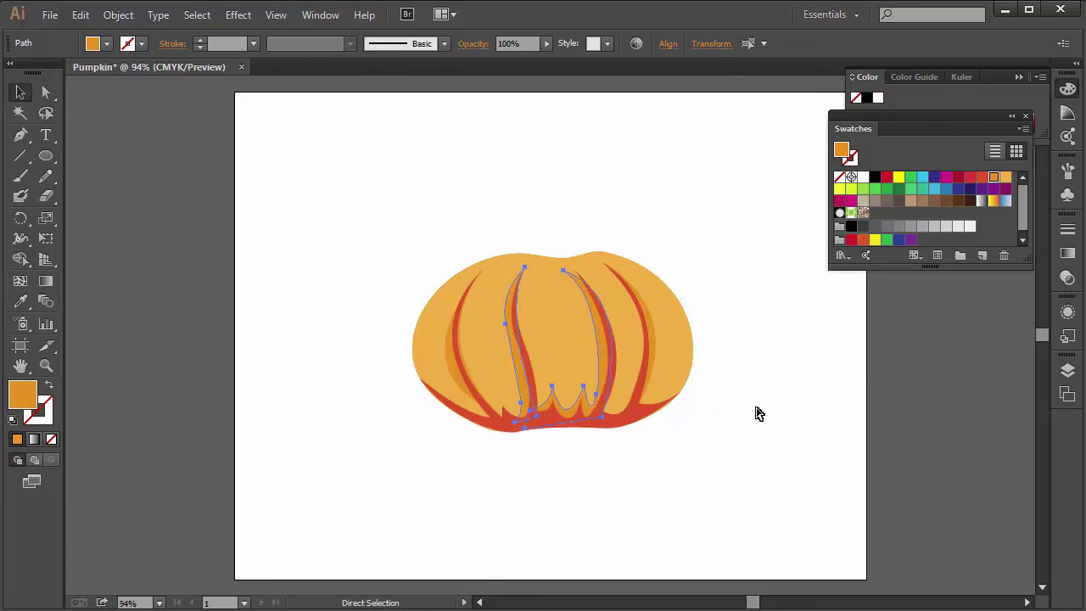
key("v")
left_click(739, 466)
Step: Recolour the pumpkin body to a more saturated orange with CMYK values of about M 37% and Y 100%
left_click(688, 358)
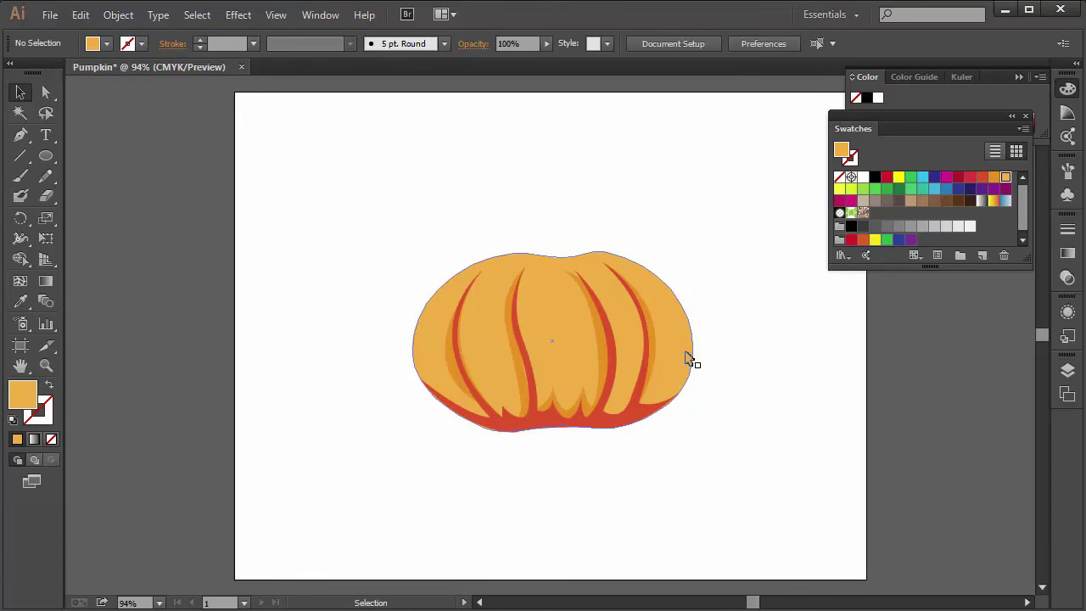
left_click(689, 358)
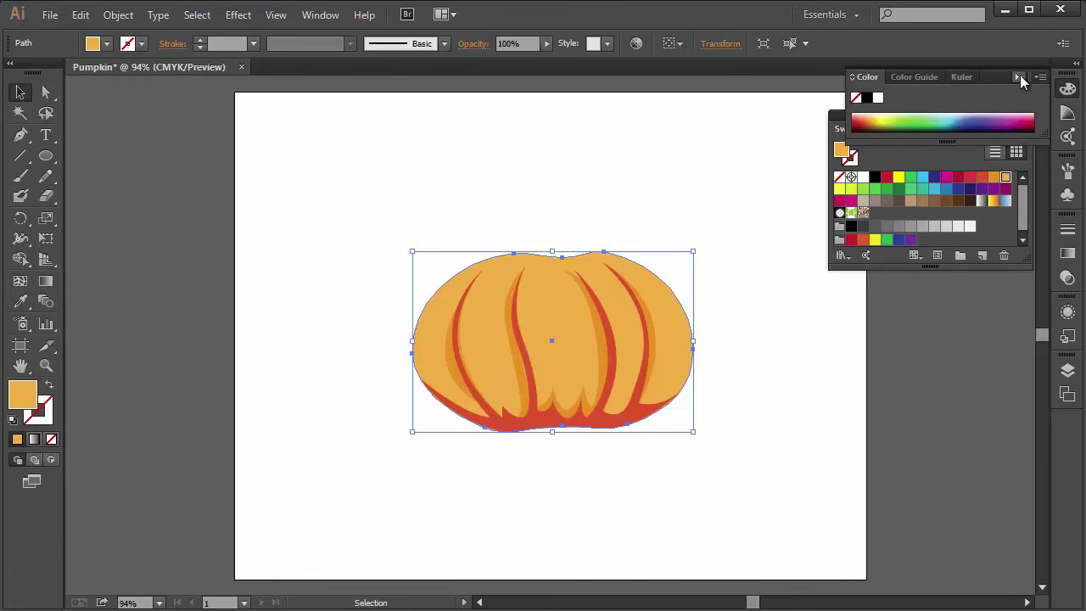
left_click(1020, 76)
left_click(1067, 89)
left_click(1040, 77)
left_click(1071, 81)
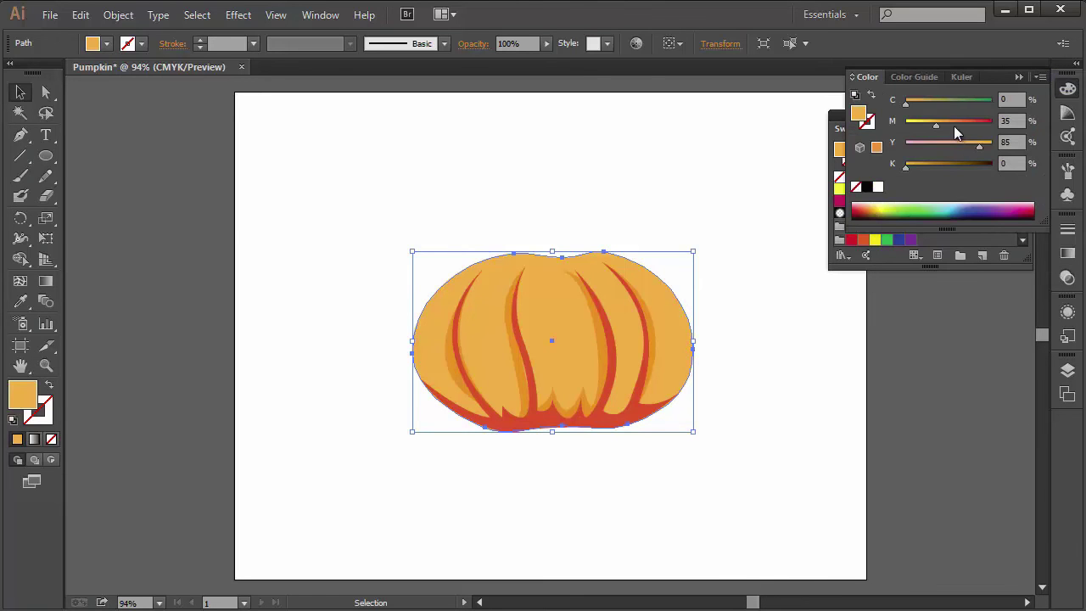
left_click_drag(939, 126, 938, 125)
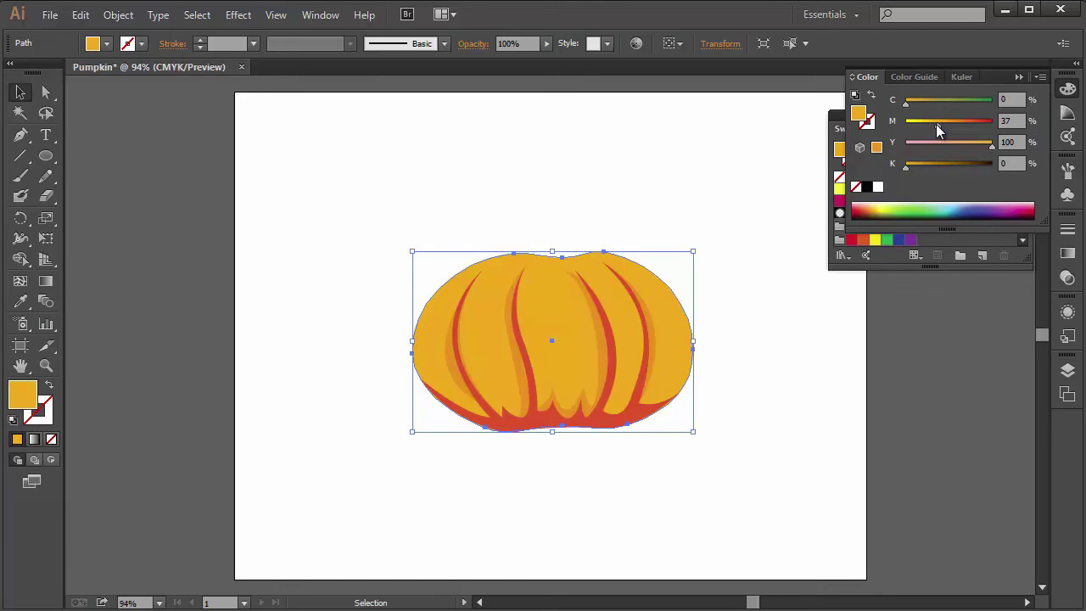
left_click_drag(936, 124, 937, 127)
left_click(711, 412)
Step: Draw yellow-filled, strokeless highlights on the pumpkin's upper right and along its right and left outer edges
key("p")
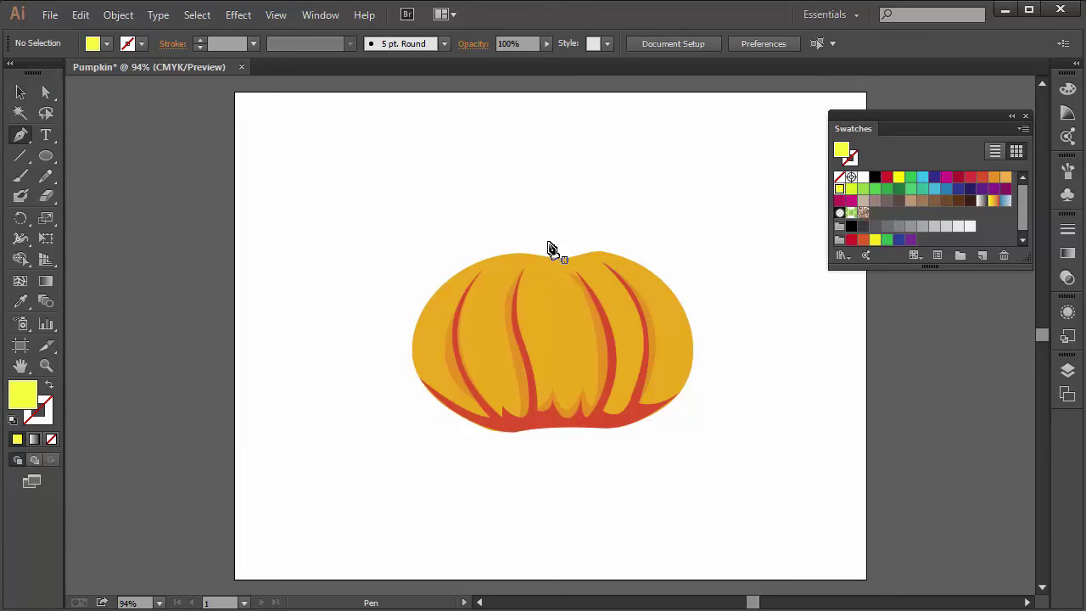
mouse_move(646, 283)
left_mouse_down()
mouse_move(635, 276)
mouse_move(654, 287)
left_mouse_up()
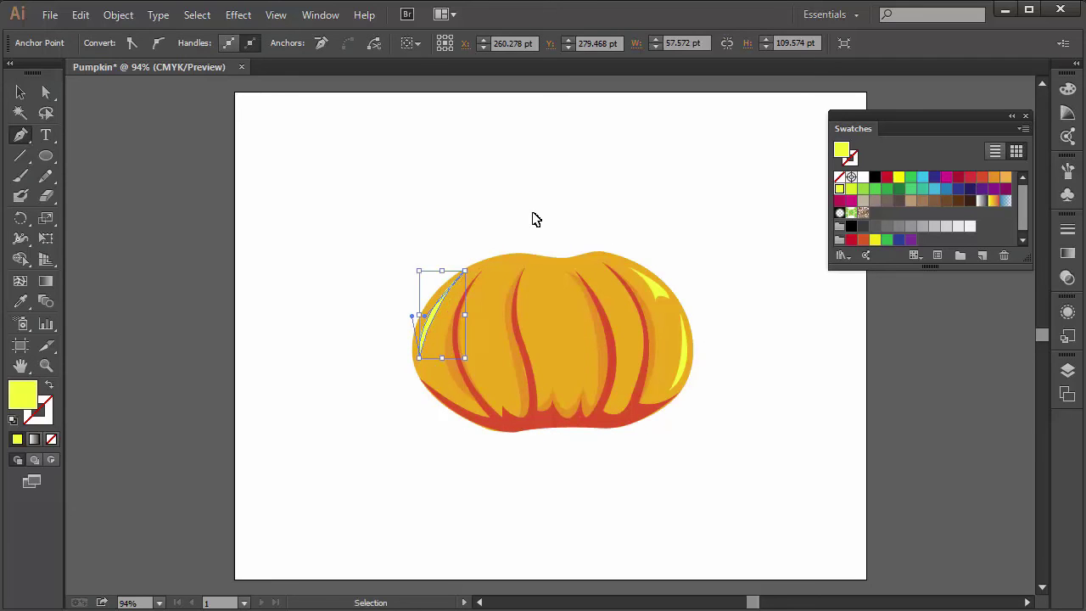
left_click(535, 217, "ctrl")
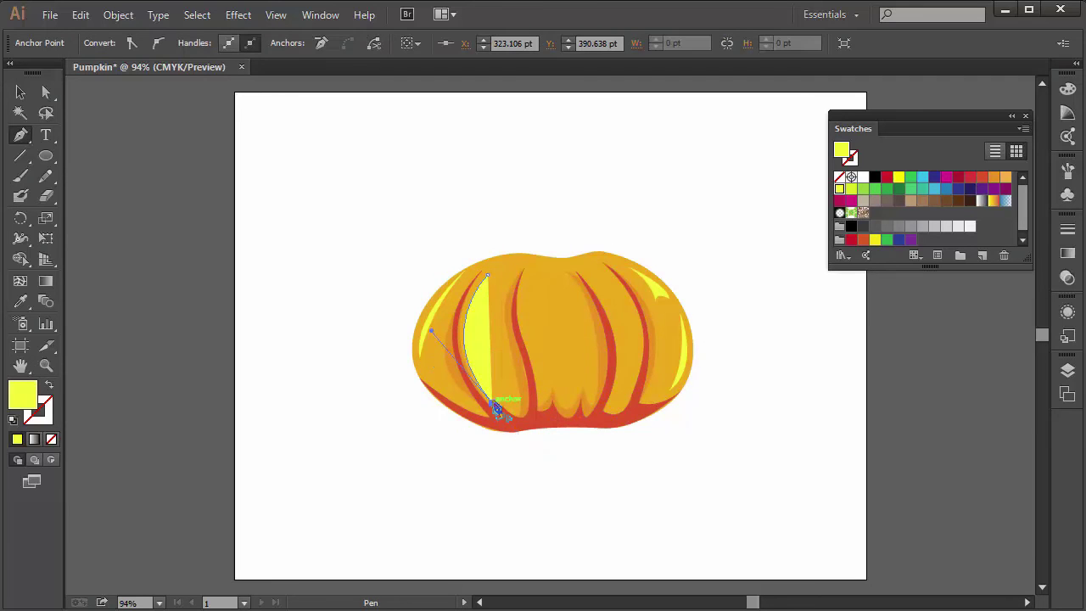
Step: Draw a long yellow highlight with pointed, notched ends beside the leftmost crease, in the segment left of the centre-left crease
left_click_drag(478, 357, 497, 399)
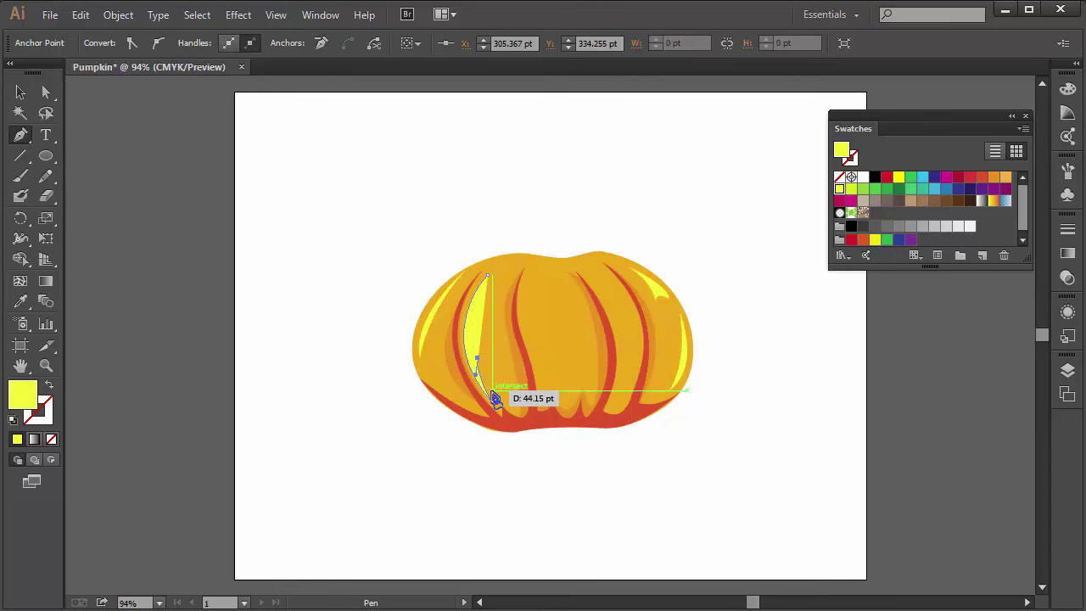
left_click(495, 390)
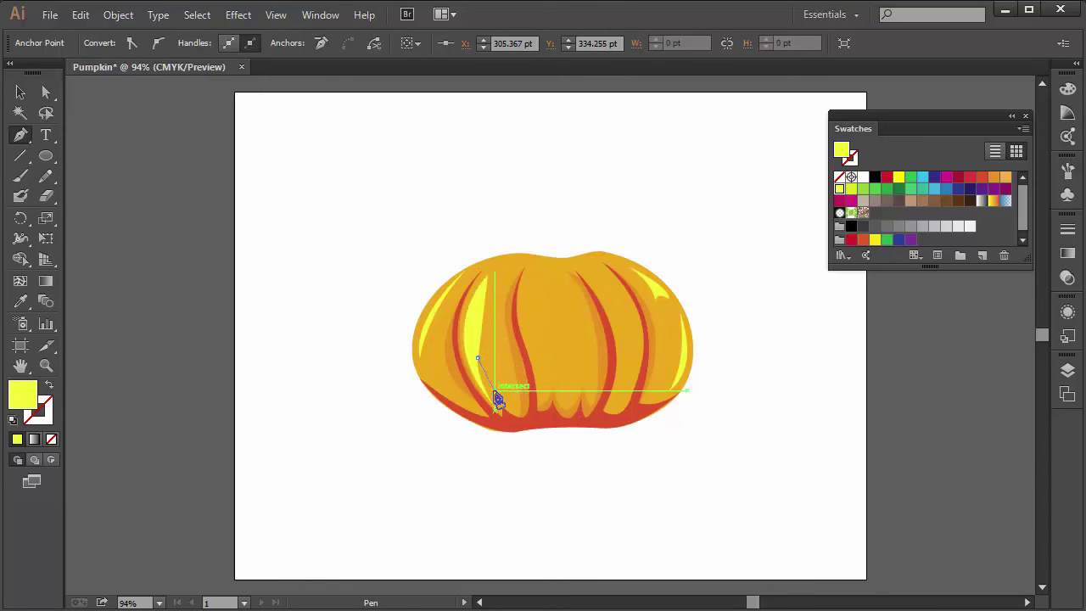
left_click(492, 287)
left_click_drag(496, 291, 518, 242)
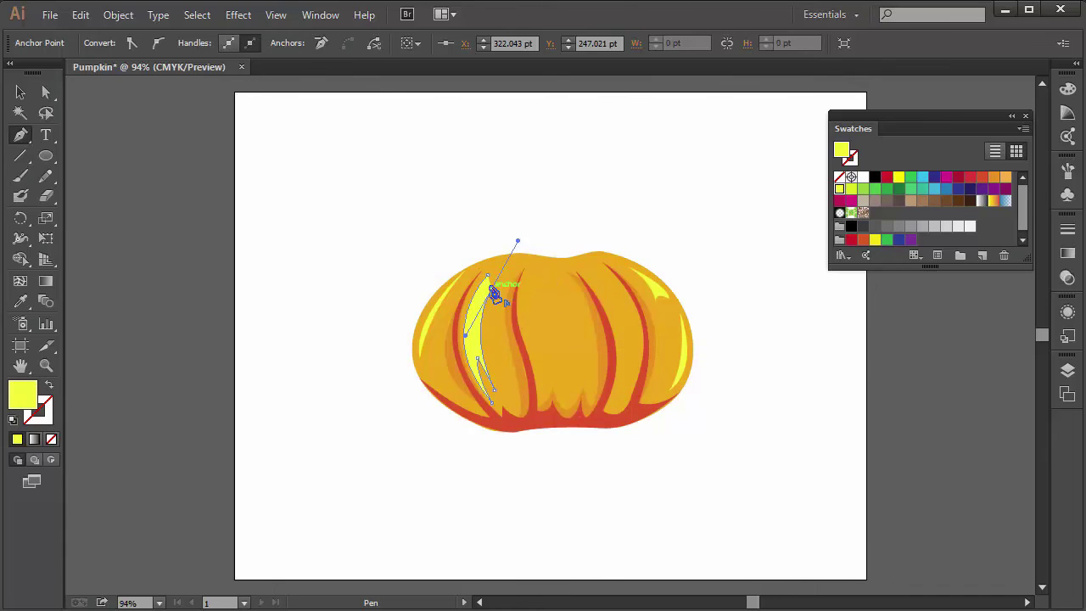
left_click_drag(477, 321, 475, 341)
left_click(453, 217, "ctrl")
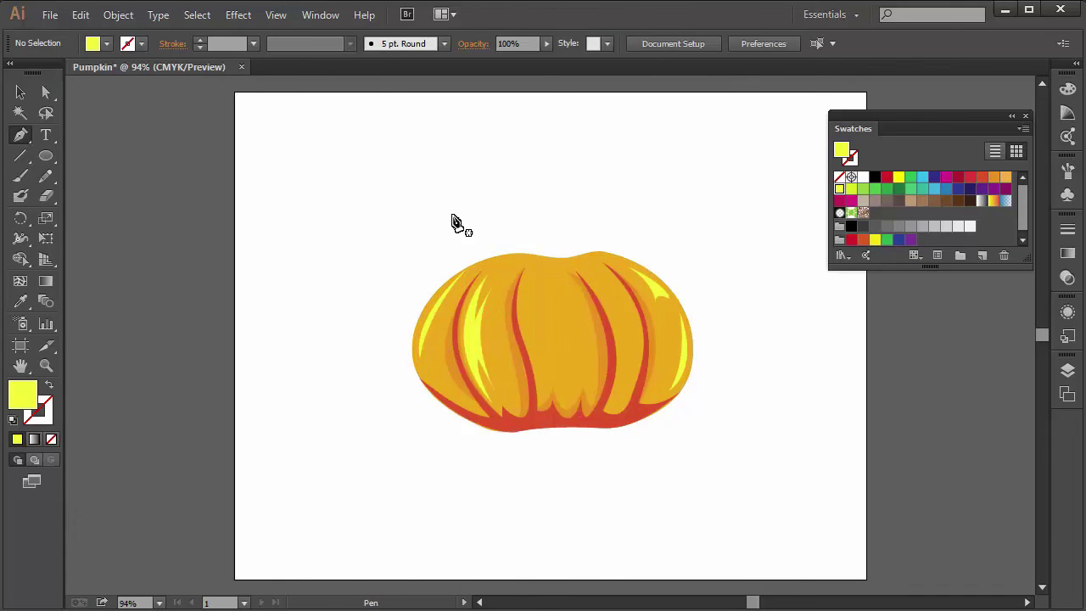
Step: Draw yellow highlights in the centre segment: a top arc, a rounded patch below it, and slim curves beside the two centre creases
left_click(536, 274)
left_click_drag(567, 302, 559, 313)
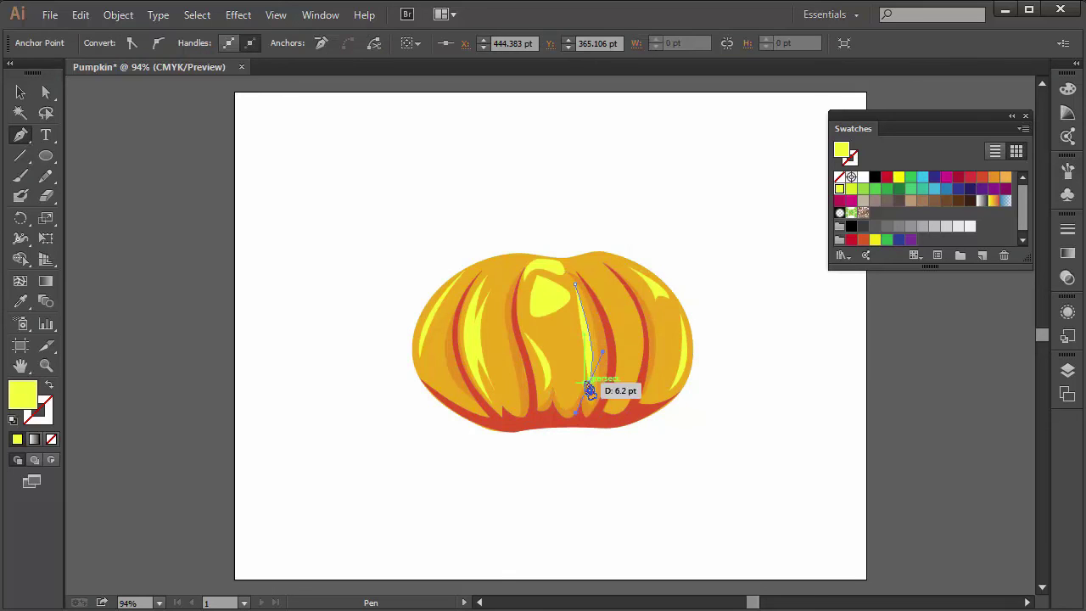
left_click(589, 383)
left_click_drag(575, 285, 549, 254)
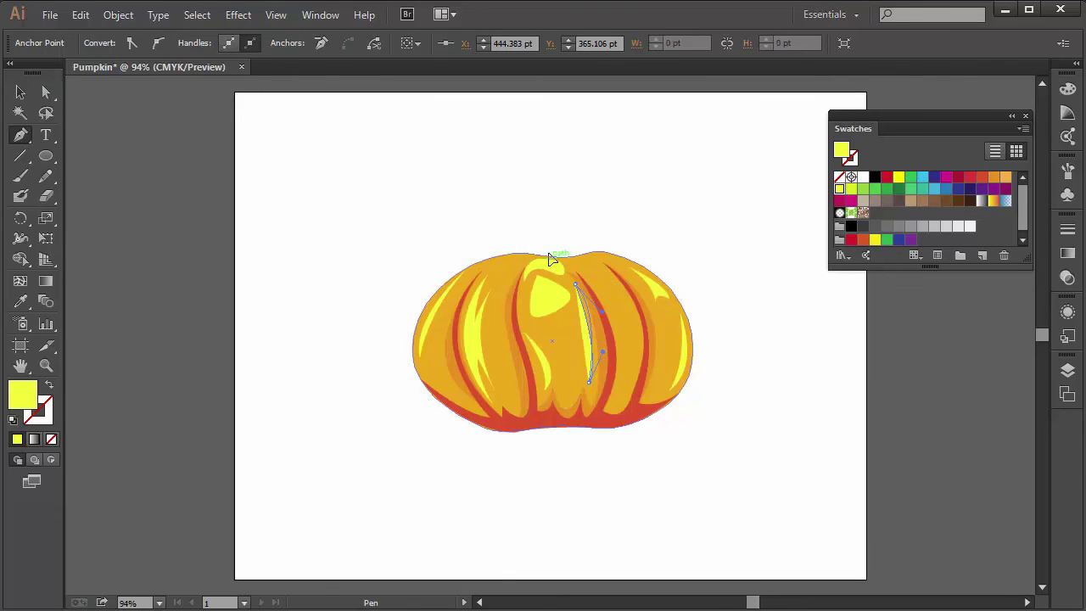
left_click(667, 212, "ctrl")
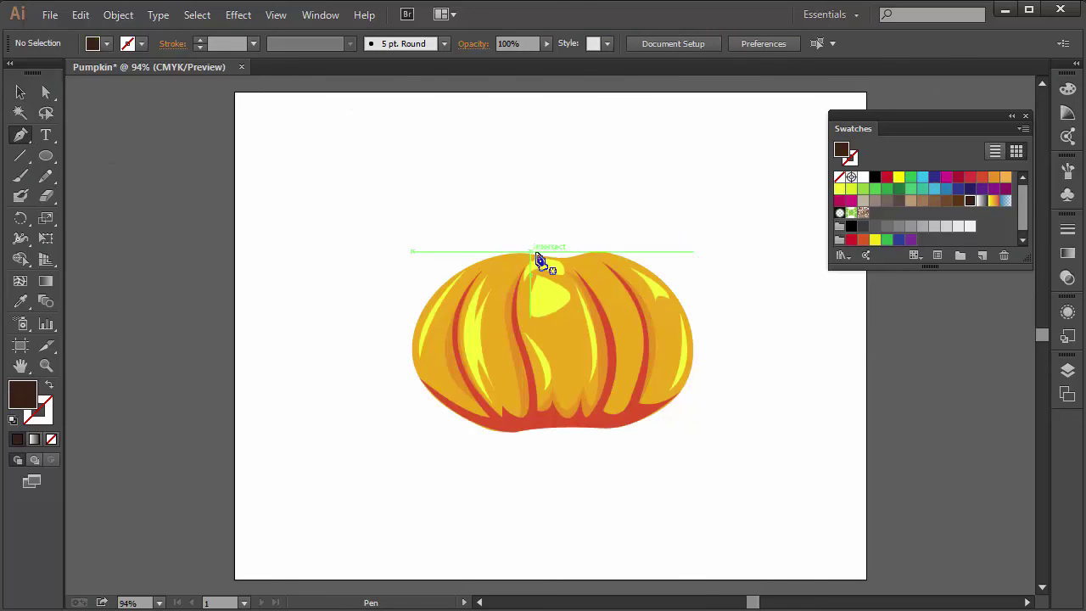
Step: Draw a curved dark brown stem with a flared base and slanted top in the dip at the pumpkin's top
left_click(536, 254)
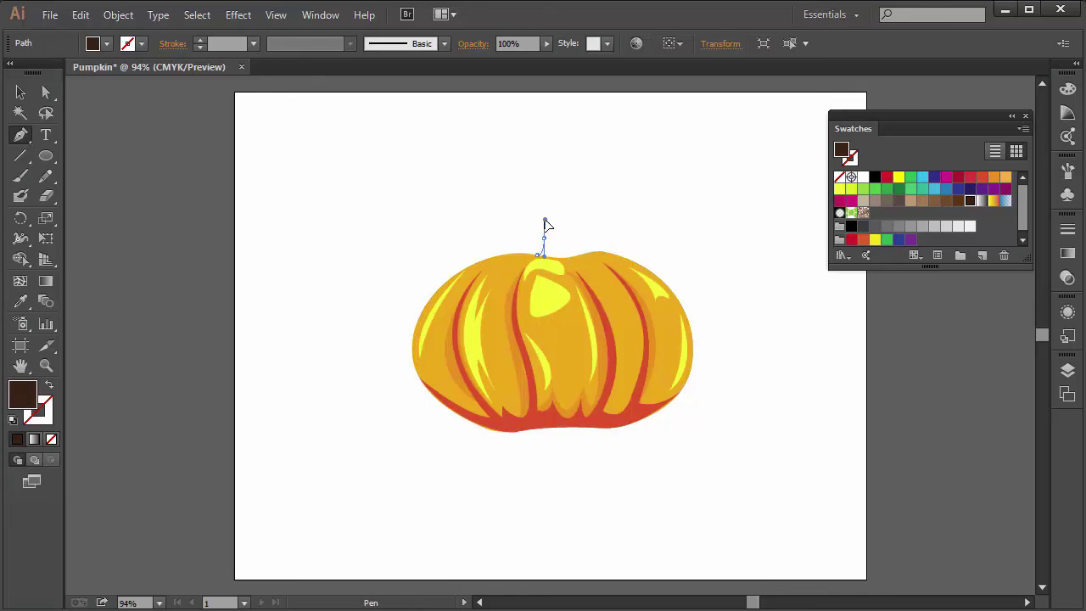
left_click_drag(545, 220, 565, 207)
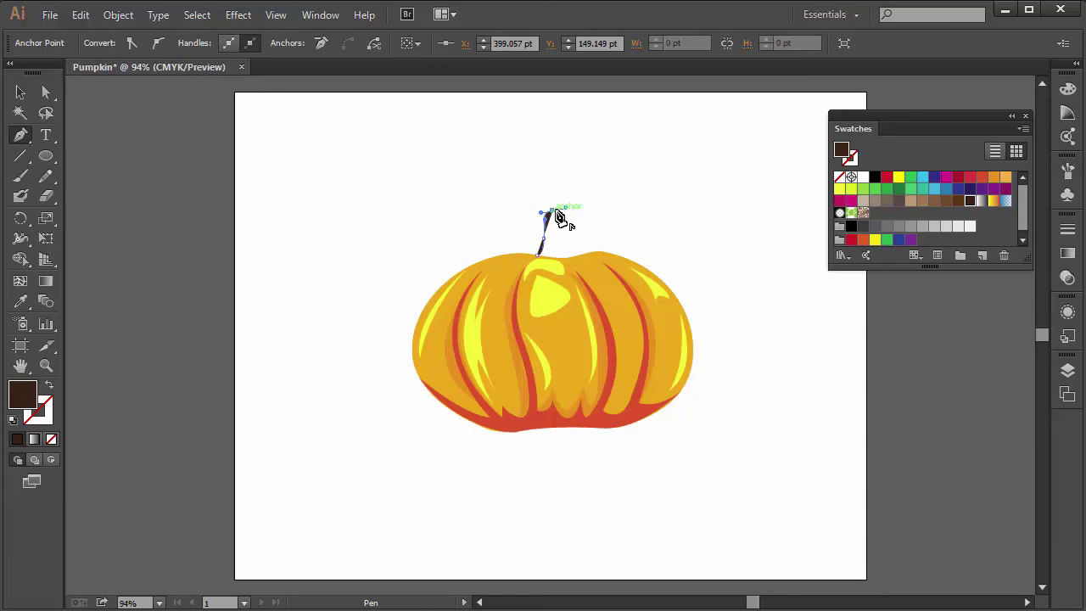
left_click(569, 218)
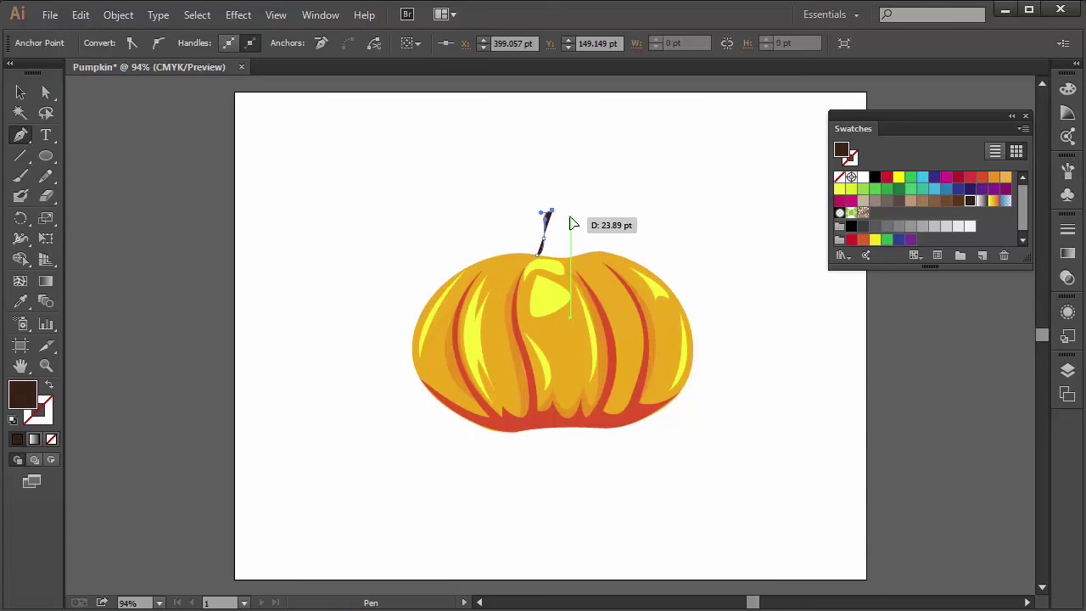
left_click_drag(566, 263, 521, 260)
left_click(594, 265)
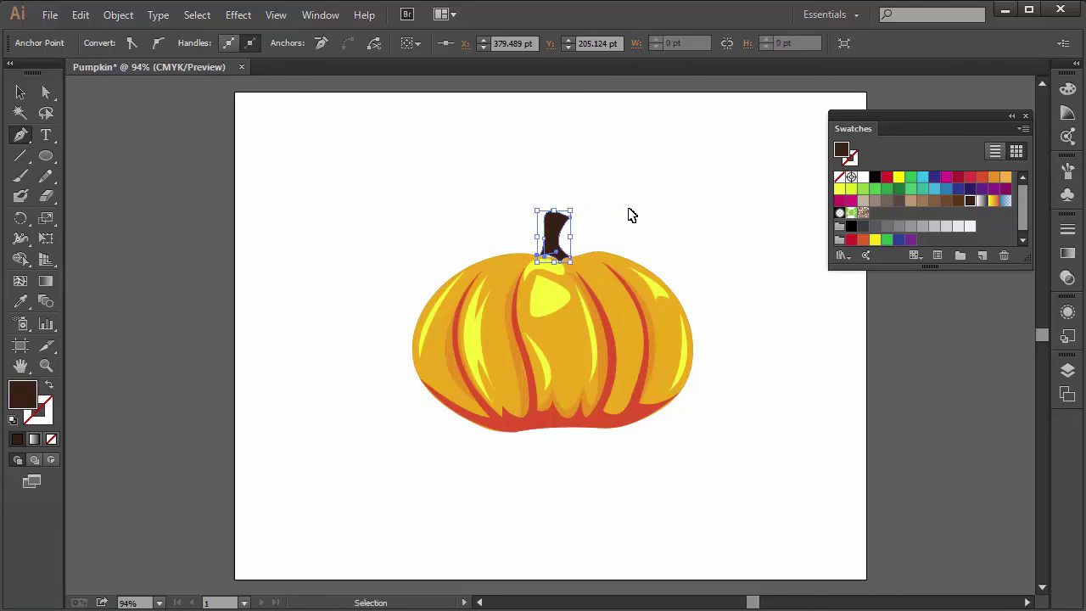
left_click(636, 229, "ctrl")
Step: Reshape the stem's base to cover the white gap above the pumpkin, and refine the curve at the stem's upper left
key("ctrl+plus")
key("ctrl+plus")
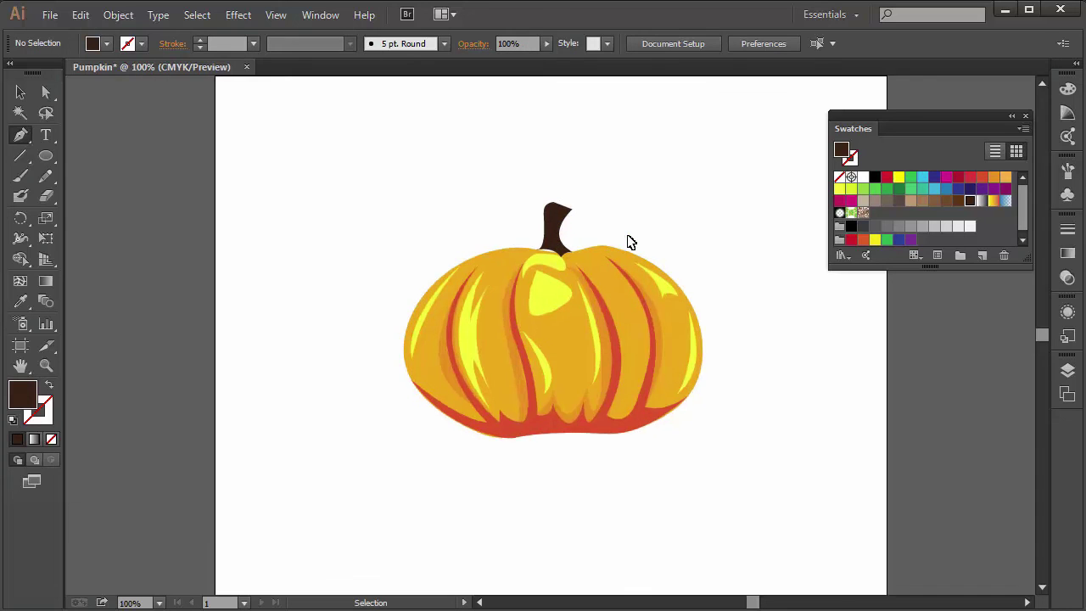
key("ctrl+plus")
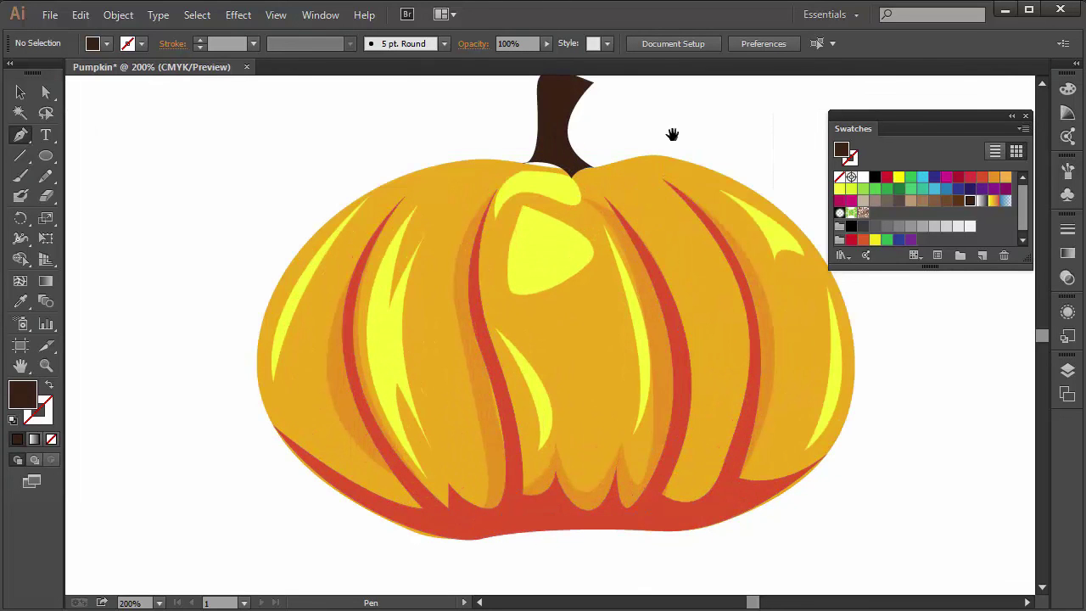
left_click_drag(663, 125, 660, 187)
key("a")
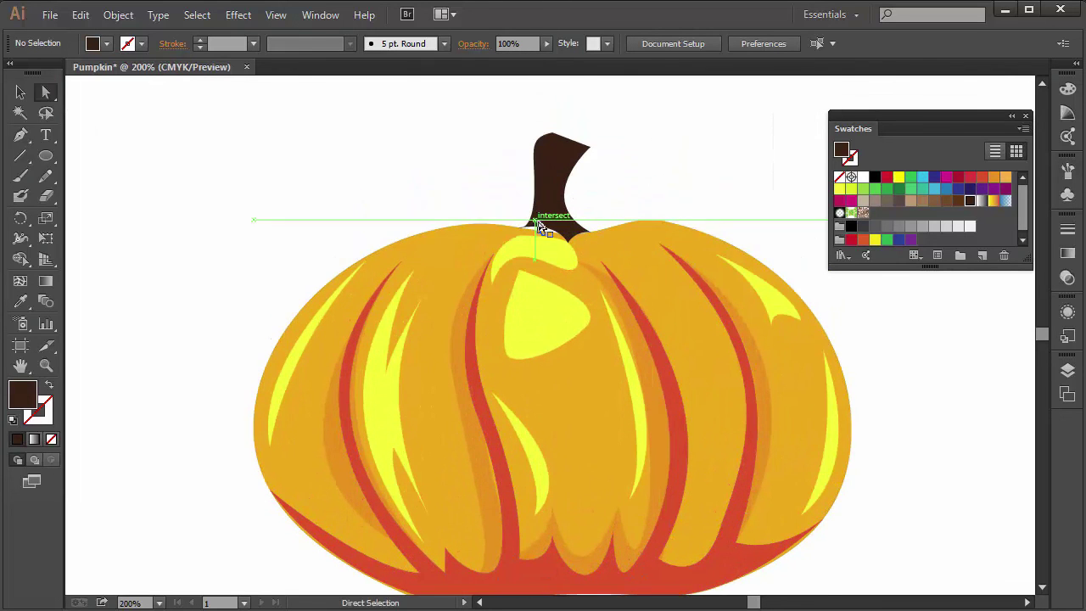
left_click(546, 230)
mouse_move(520, 231)
left_mouse_down()
mouse_move(512, 238)
mouse_move(506, 227)
left_mouse_up()
left_click(532, 245)
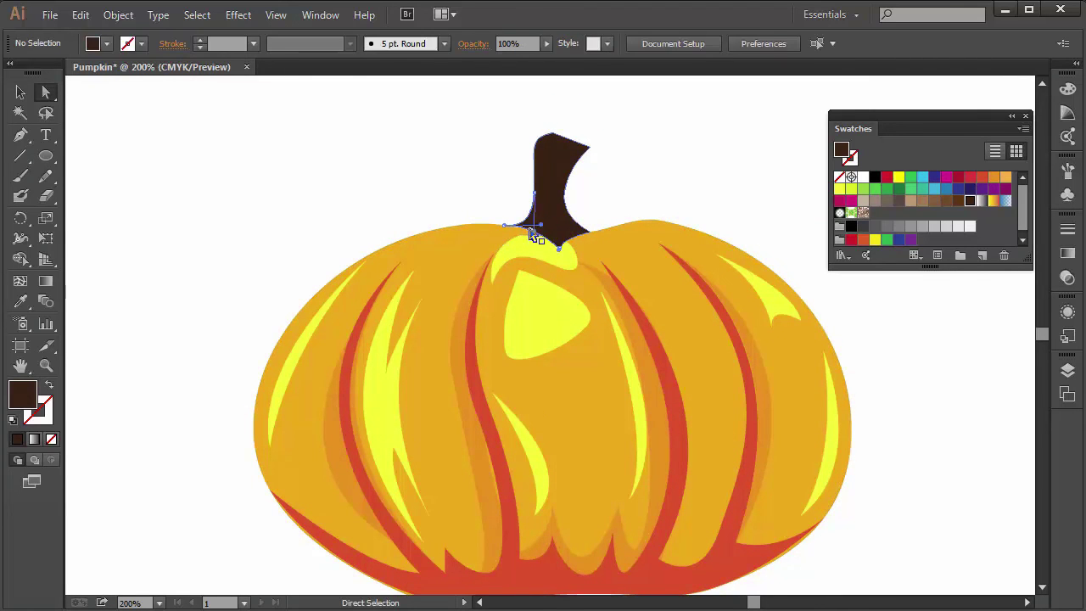
left_click(545, 230)
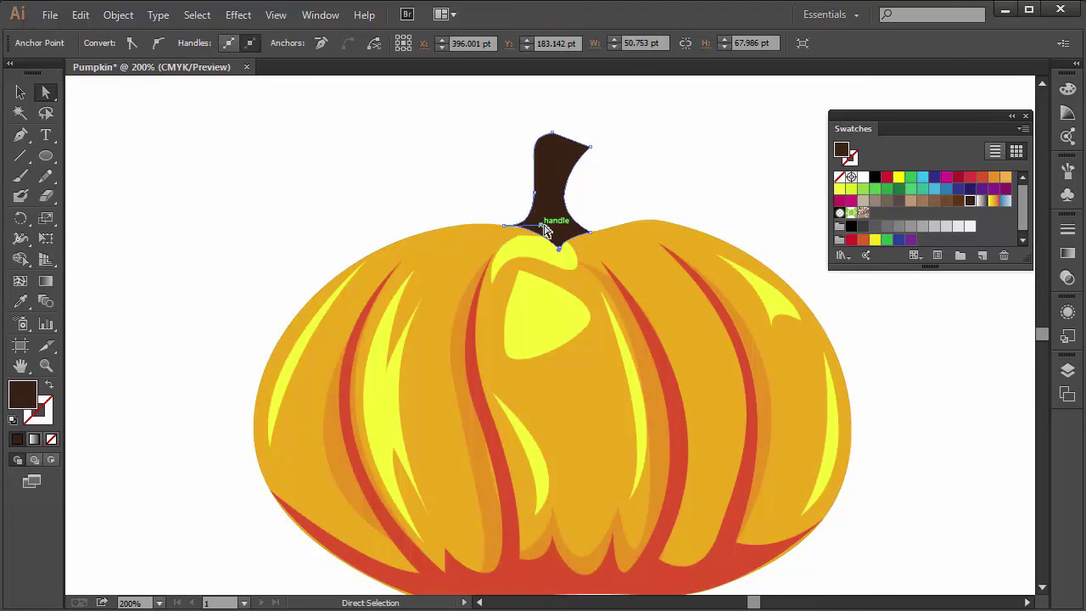
left_click(653, 148)
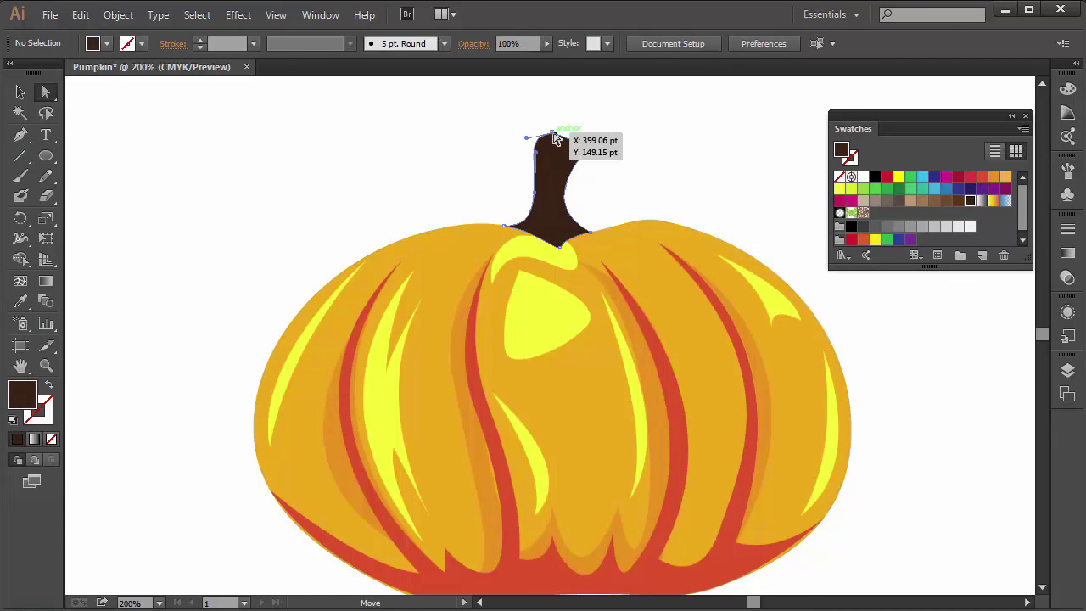
left_click_drag(540, 135, 531, 148)
left_click_drag(528, 149, 529, 150)
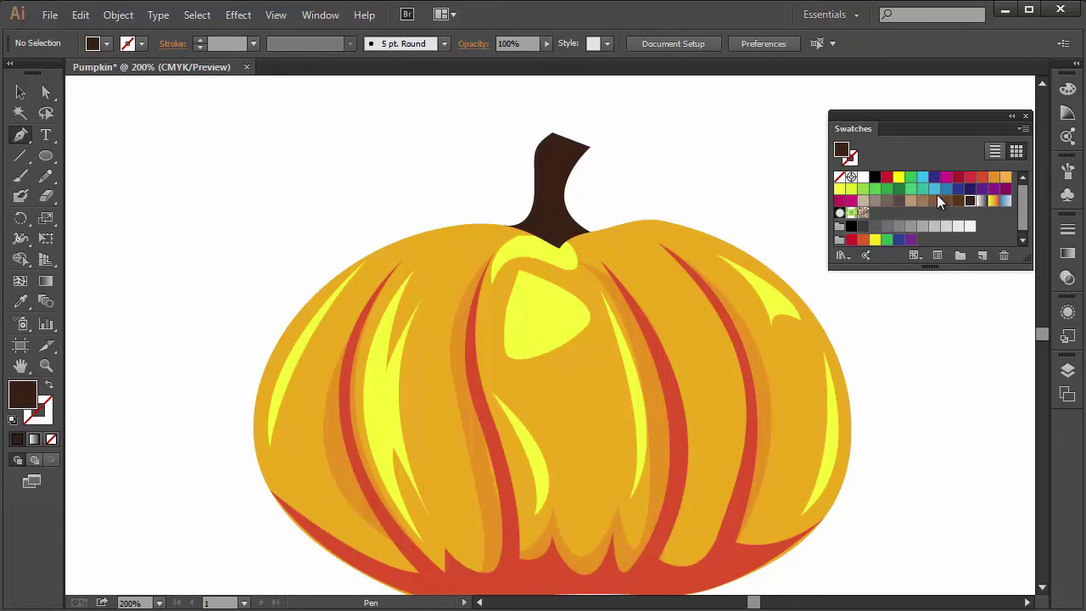
Step: Draw a small medium-brown highlight sliver near the stem's upper left edge
left_click(946, 201)
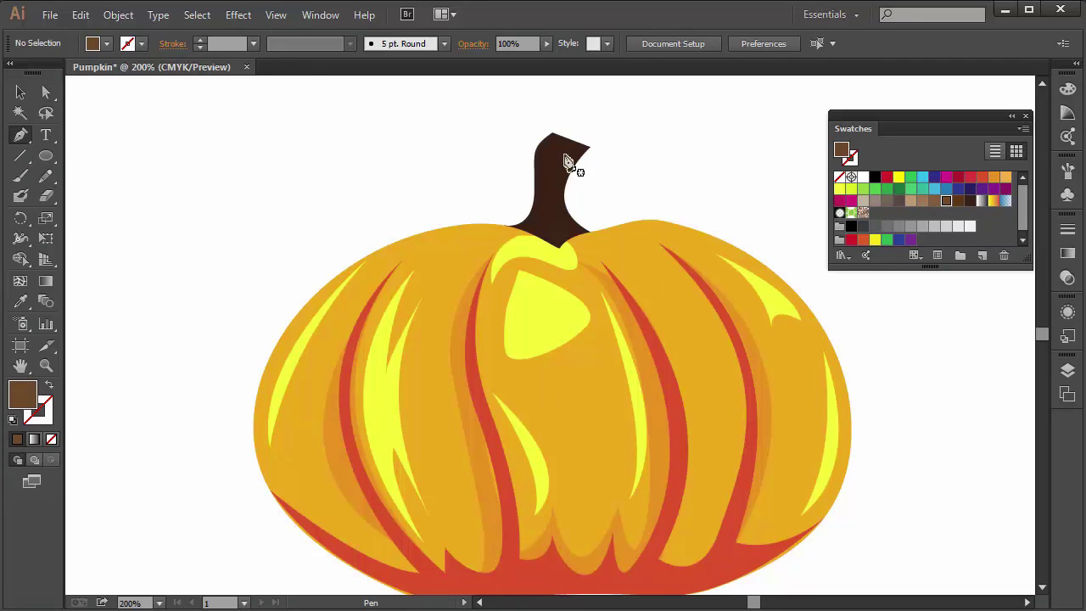
left_click(552, 141)
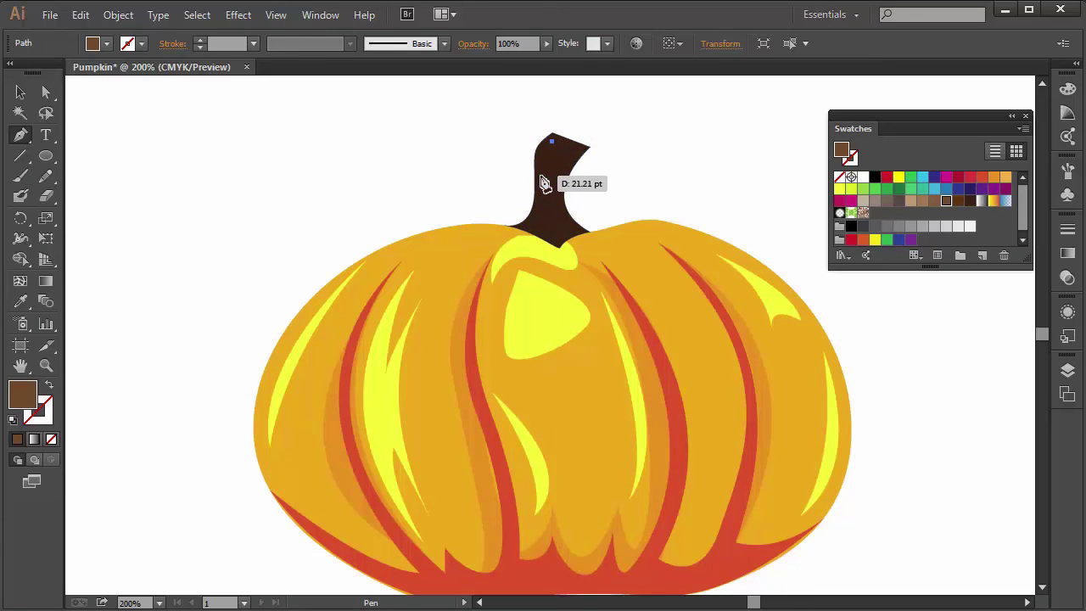
left_click_drag(542, 174, 546, 200)
left_click(543, 175)
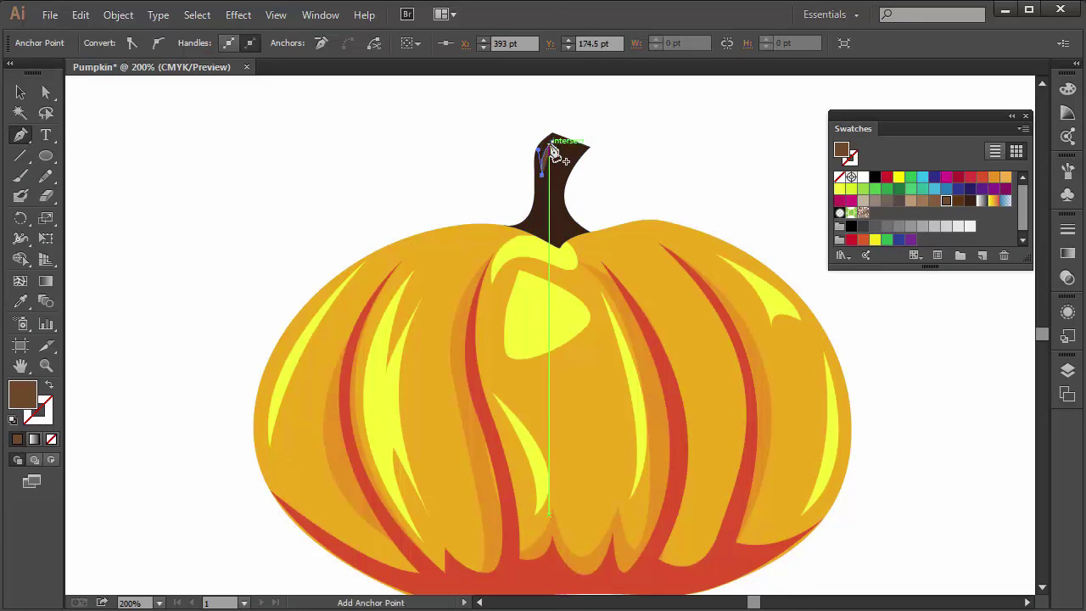
left_click(553, 142)
left_click(586, 159)
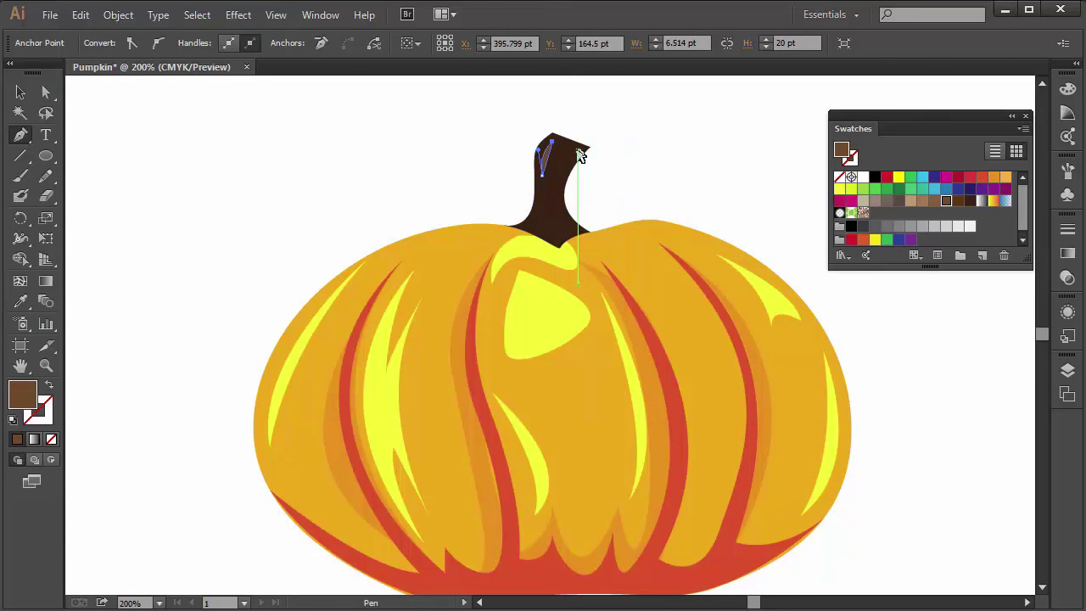
left_click(606, 158, "ctrl")
Step: Draw a long, curved medium-brown highlight along the stem's right side, from near its tip to its base
left_click(578, 151)
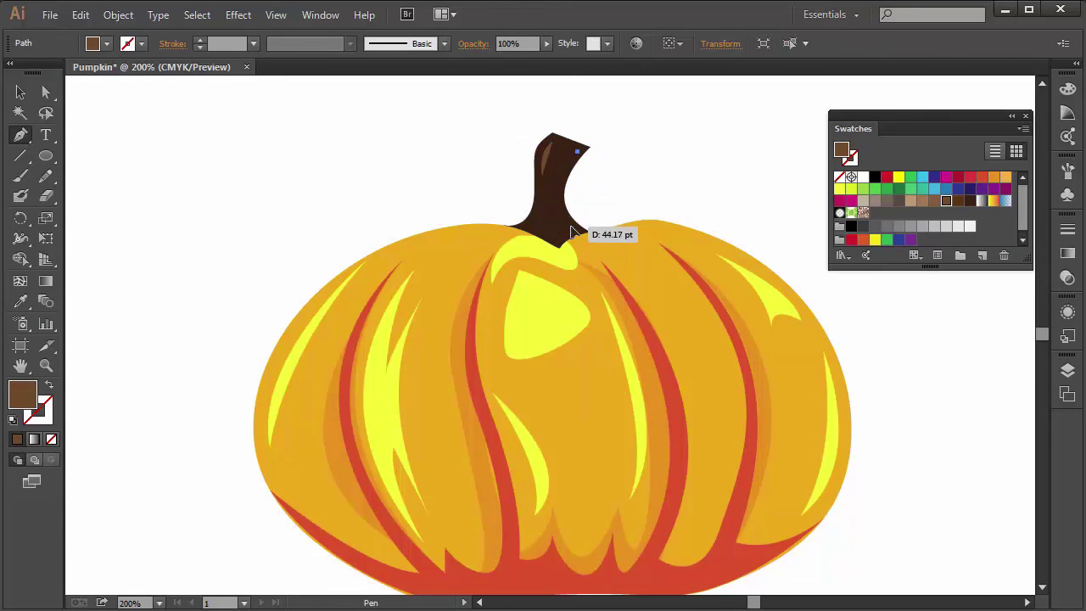
left_click_drag(573, 229, 608, 268)
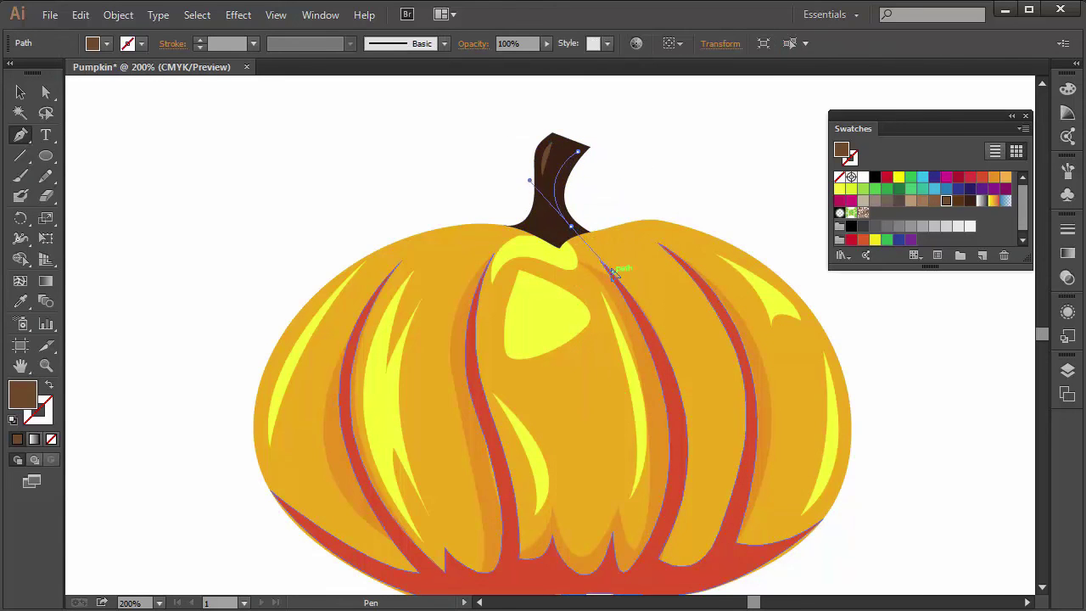
left_click(570, 226)
left_click_drag(580, 156, 594, 138)
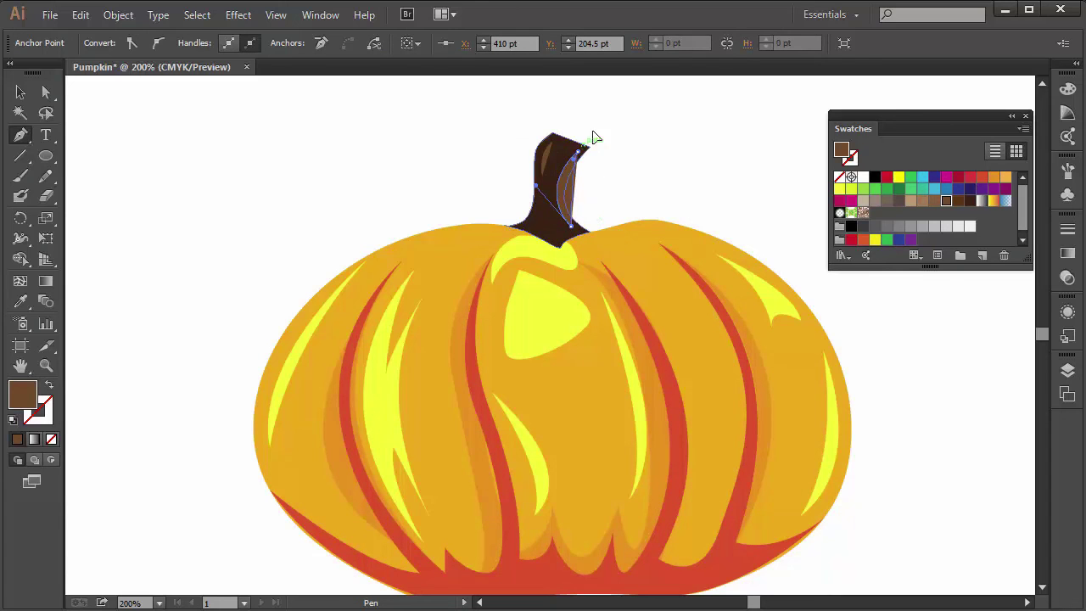
left_click(684, 112, "ctrl")
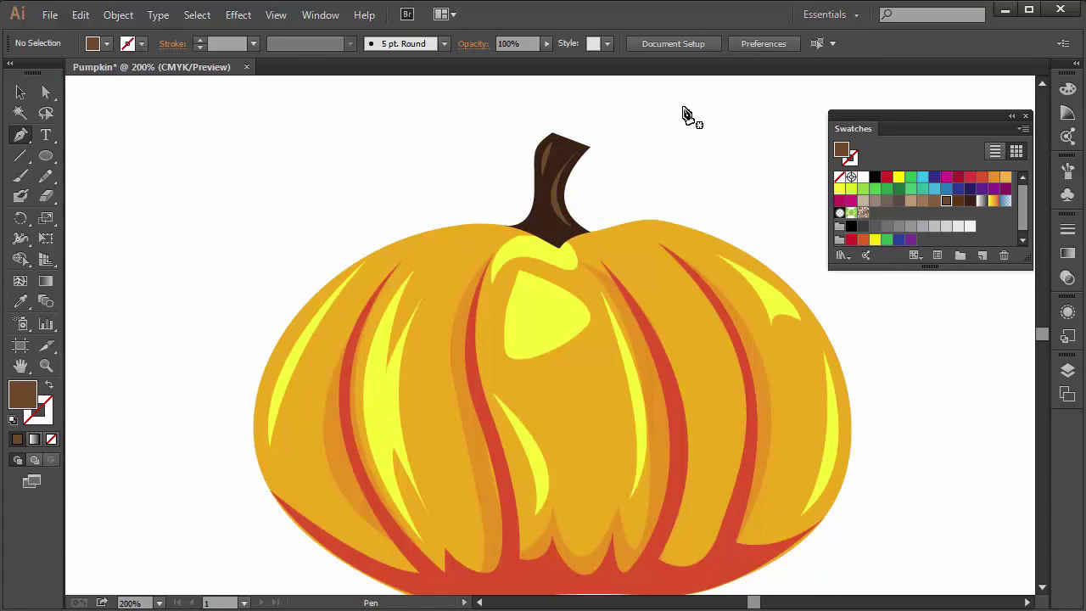
Step: Draw a small medium-brown highlight sliver with a pointed top at the left side of the stem's base
left_click(542, 214)
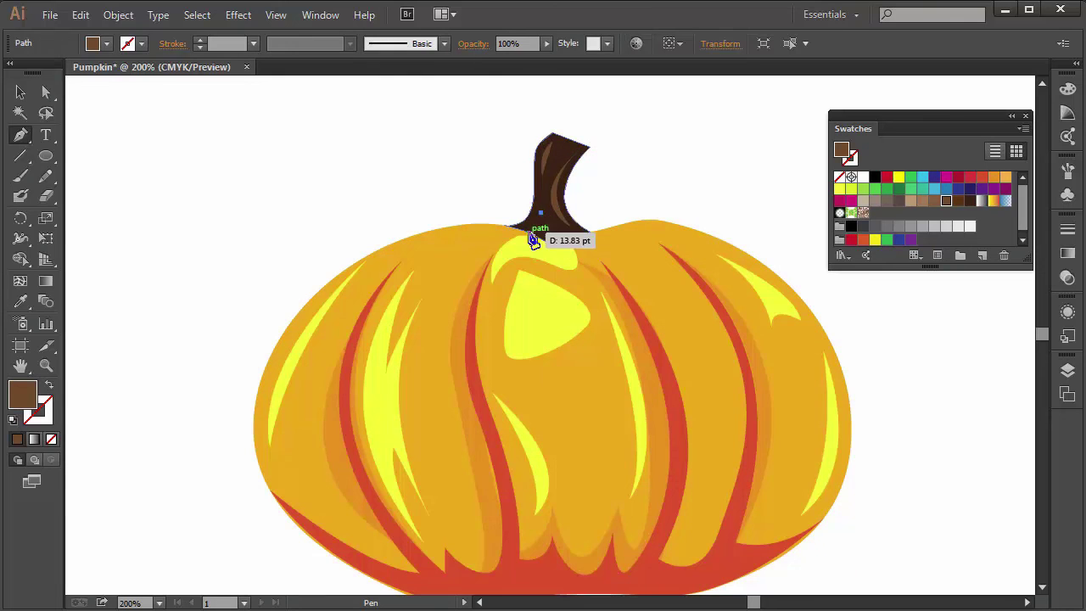
left_click_drag(528, 232, 520, 235)
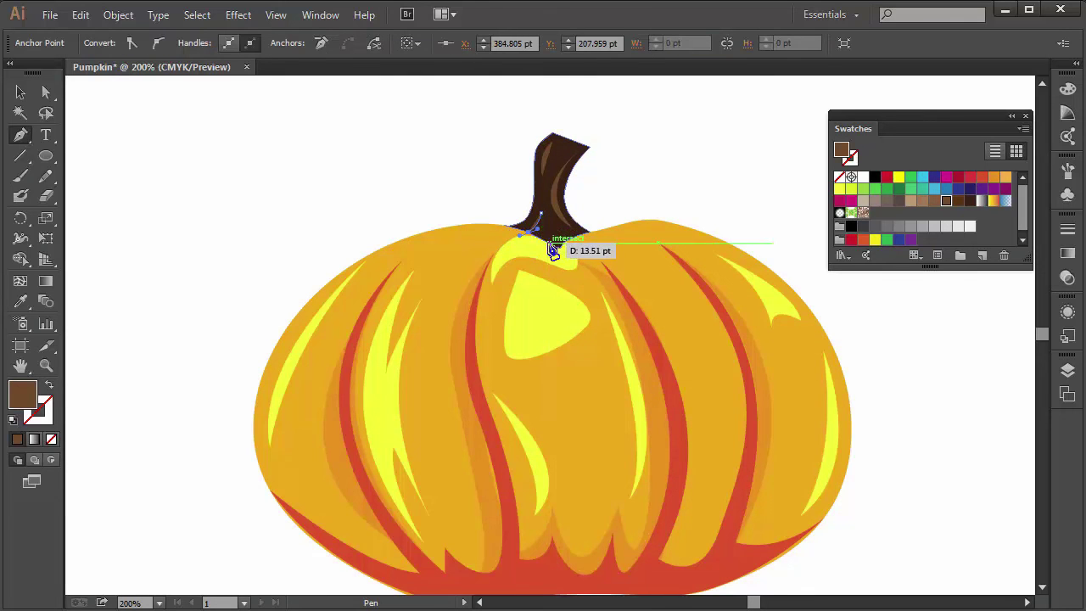
left_click(548, 242)
left_click(542, 213)
left_click(666, 179, "ctrl")
key("ctrl+minus")
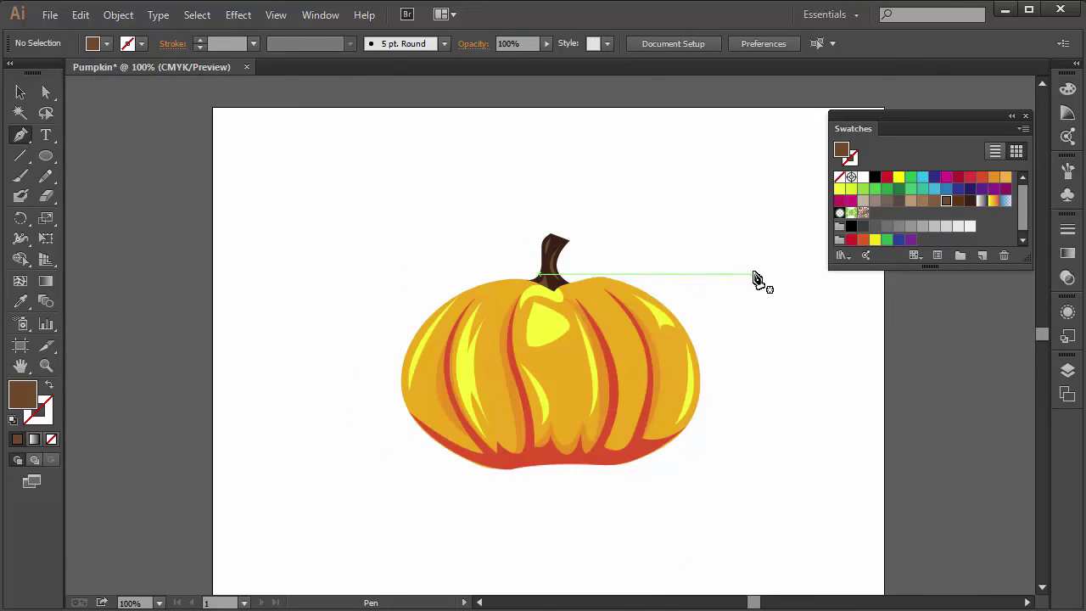
Step: Draw two solid black triangular eyes pointing inward on either side of the yellow highlight in the pumpkin's upper middle
key("v")
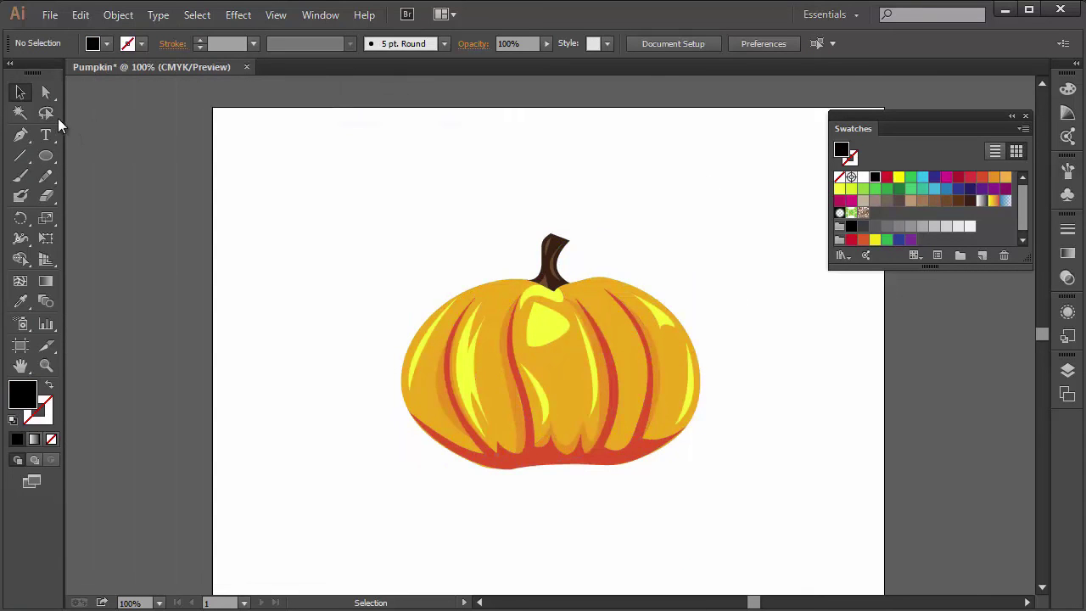
left_click(20, 135)
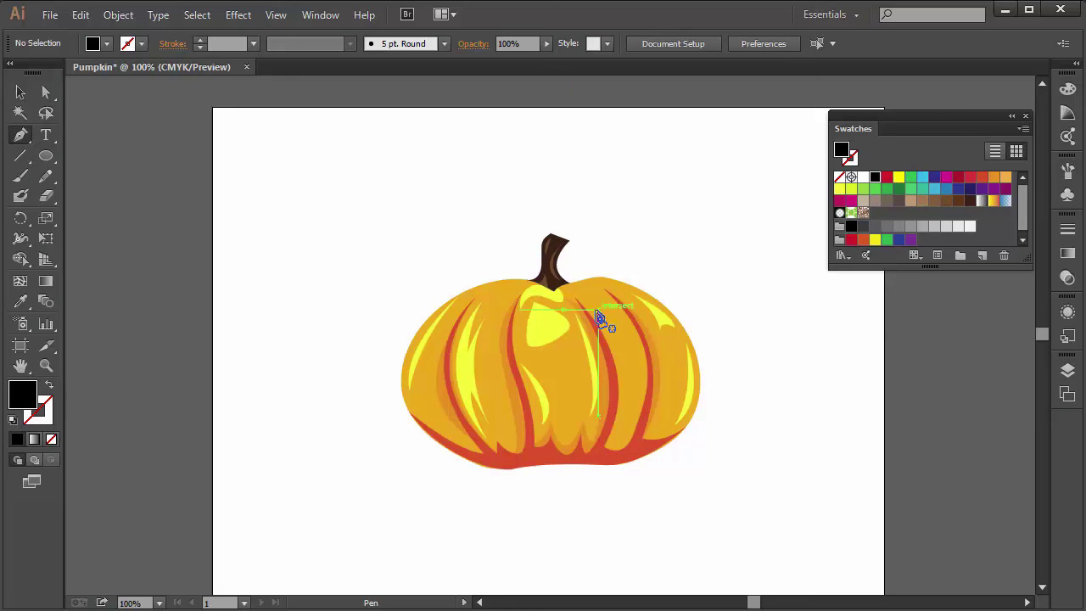
left_click(500, 325)
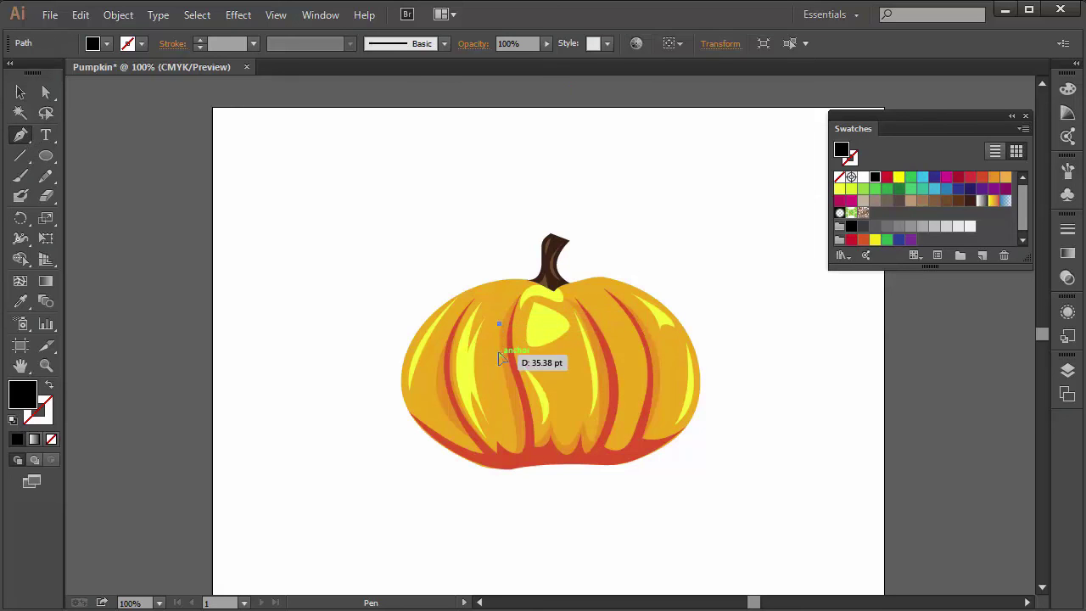
left_click(501, 354)
left_click(534, 343)
left_click(503, 333)
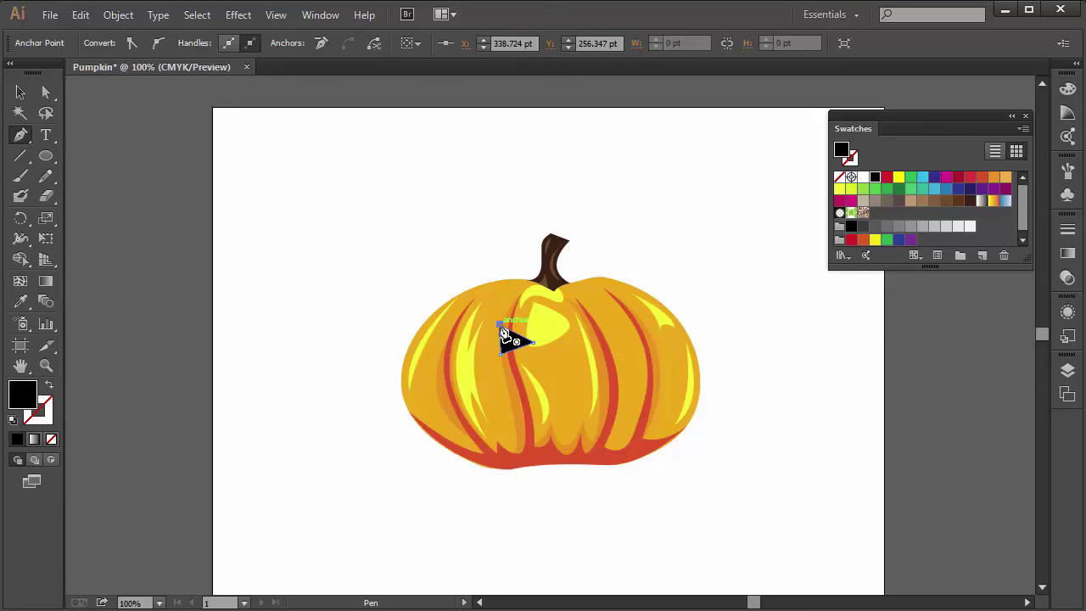
left_click(699, 274, "ctrl")
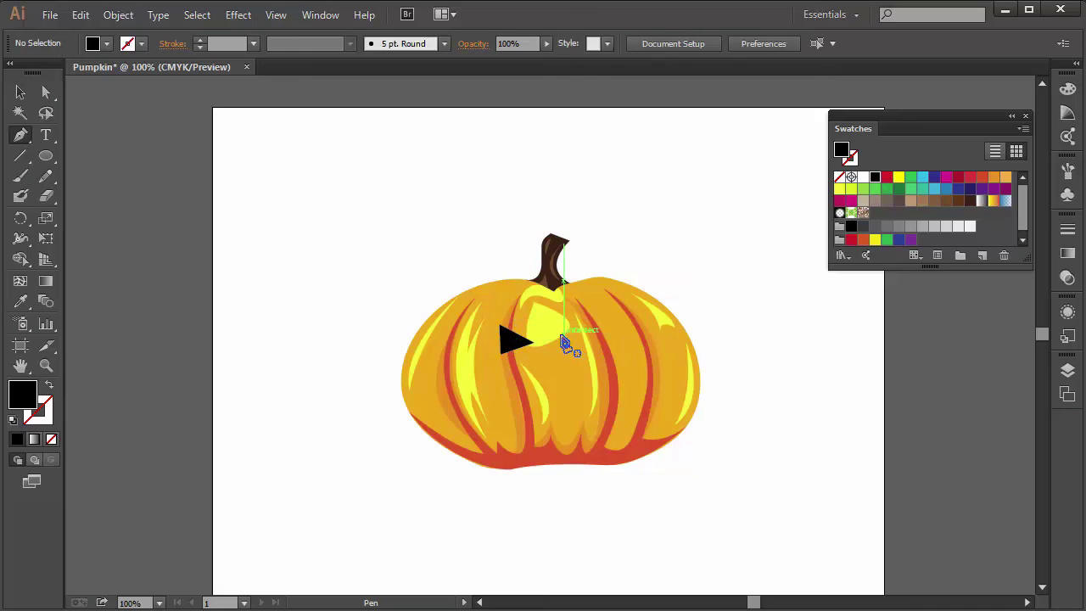
left_click(562, 335)
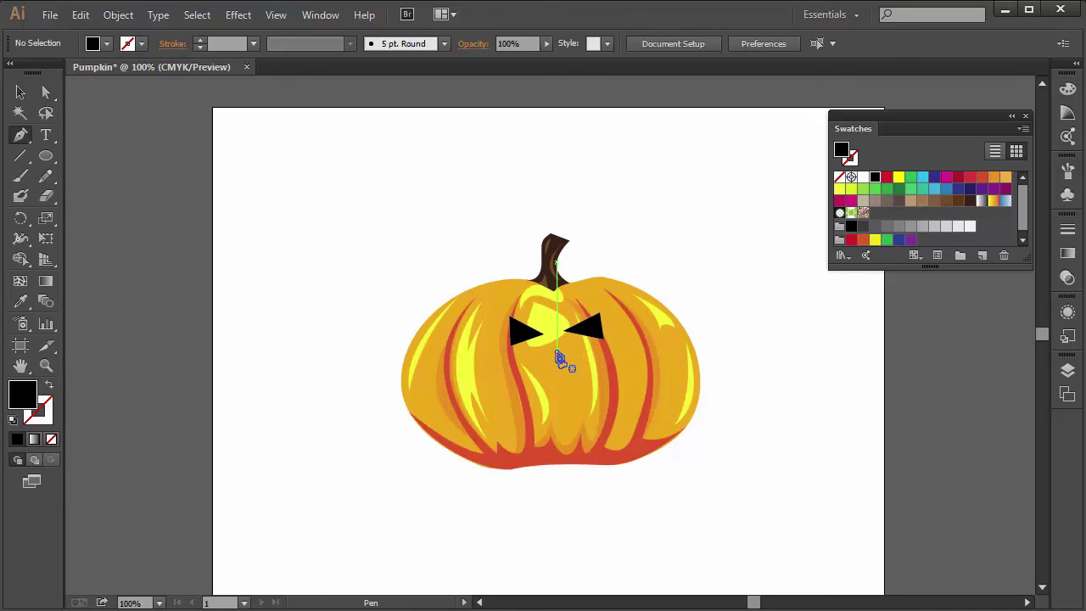
Step: Draw a small solid black triangular nose pointing upward, centred just below the eyes
left_click_drag(544, 364, 568, 365)
left_click(556, 351)
left_click(566, 364)
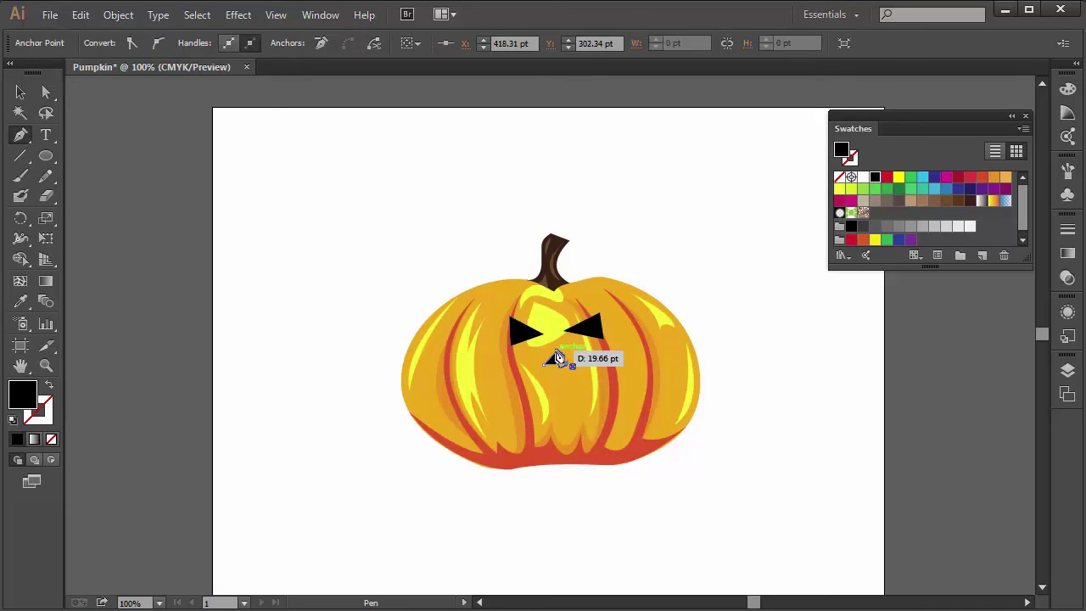
left_click(545, 365)
left_click(788, 359, "ctrl")
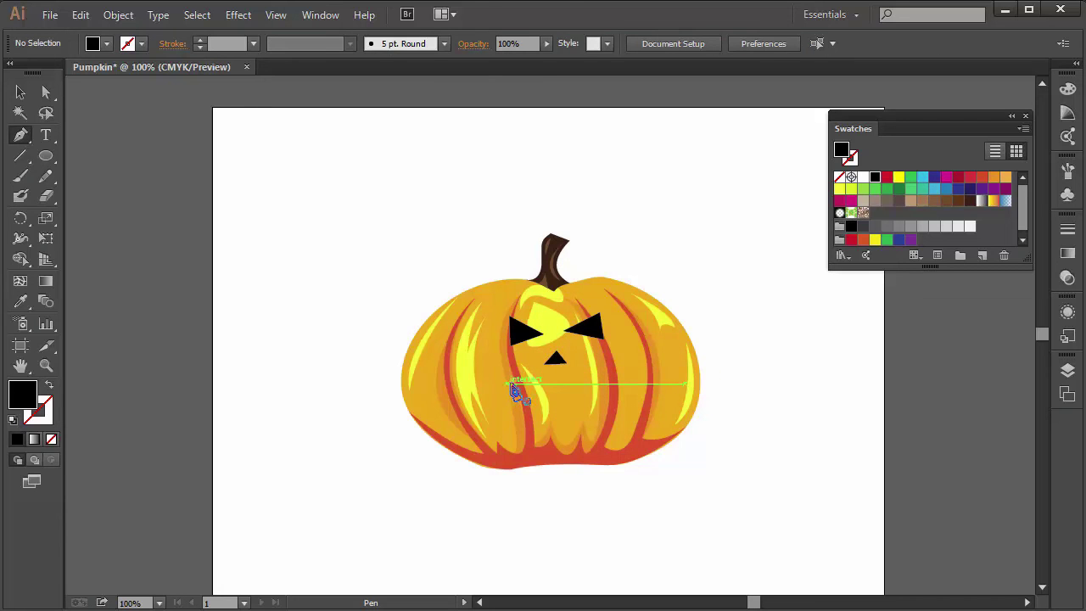
Step: Draw a wide black crescent-shaped smiling mouth below the nose and pull the middle of its upper edge slightly downward
left_click(505, 384)
left_click_drag(613, 392, 682, 313)
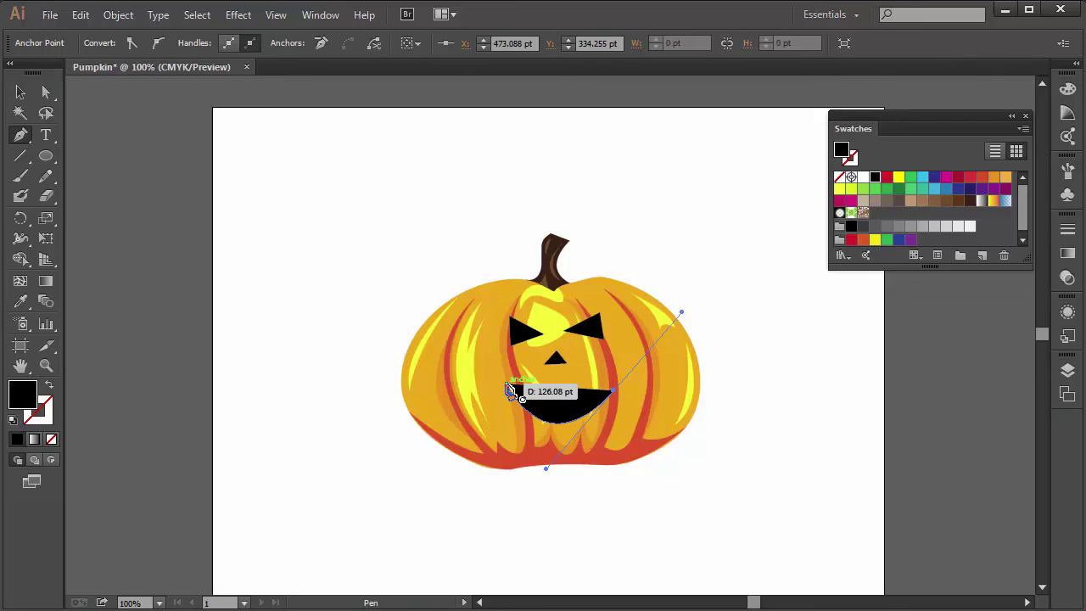
left_click(612, 392)
left_click(510, 390)
key("a")
left_click_drag(561, 393, 561, 400)
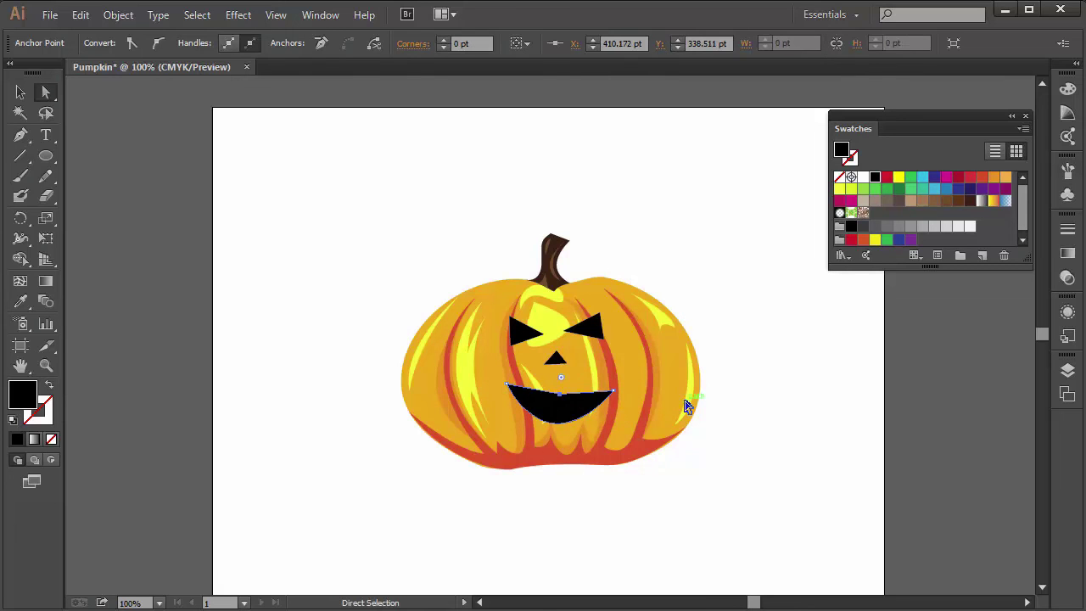
left_click(769, 414)
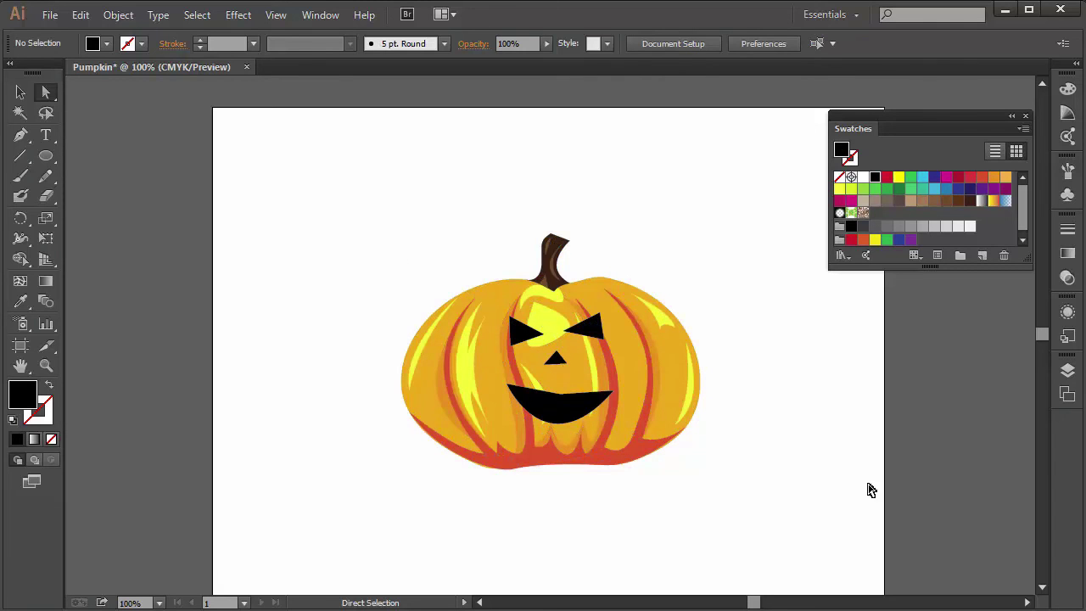
Step: Move the two black eyes slightly farther apart and a little lower on the pumpkin
left_click_drag(514, 335, 503, 341)
left_click_drag(586, 323, 589, 326)
left_click(519, 337)
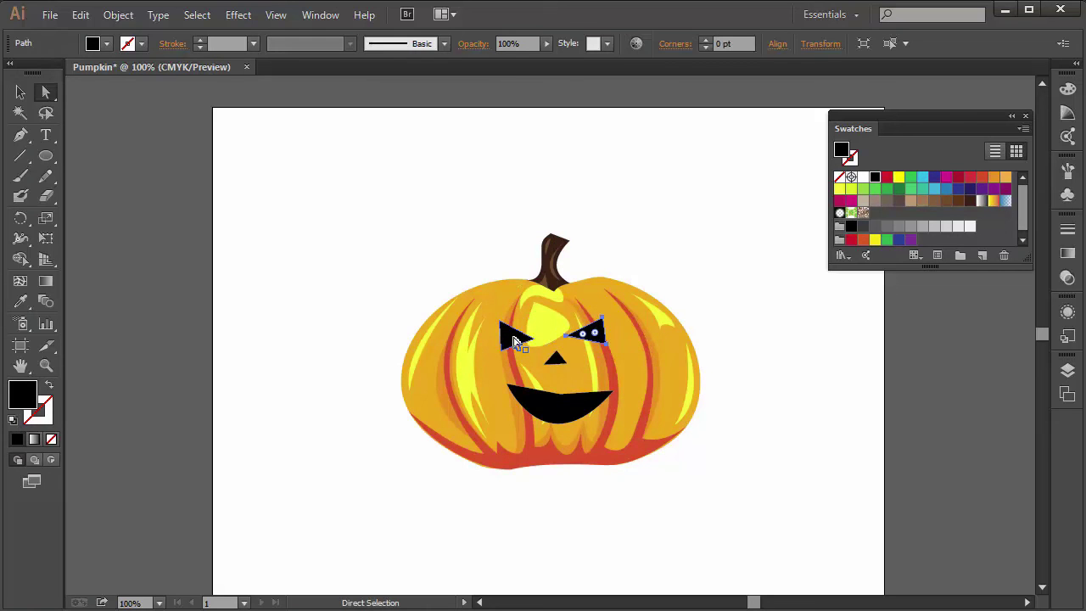
left_click_drag(520, 338, 516, 338)
Step: Enlarge the black mouth proportionally about its centre with Free Transform so it spans wider than the eyes
left_click(567, 417)
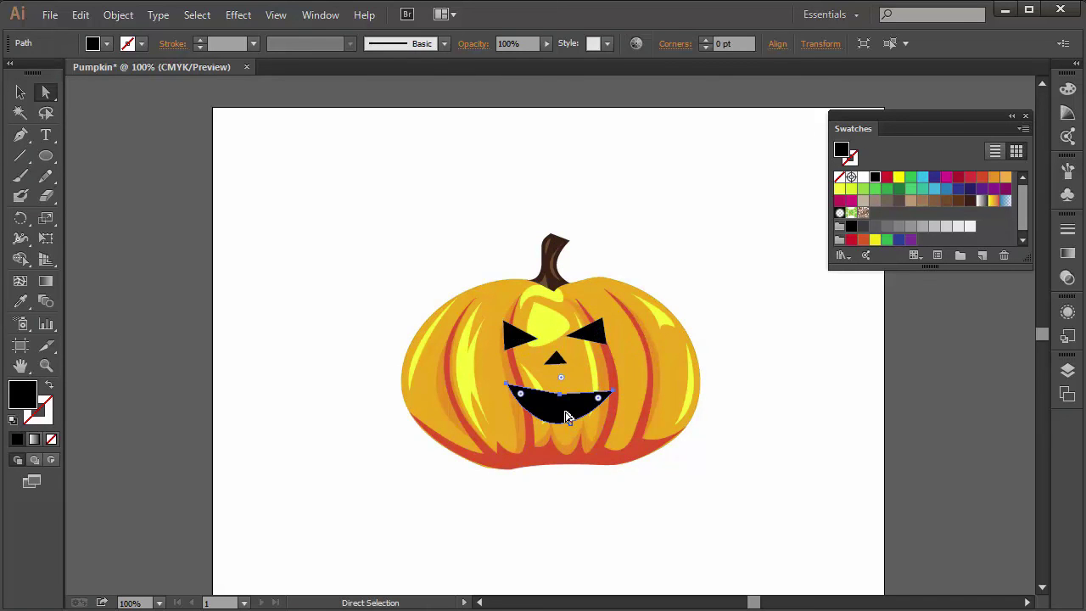
key("e")
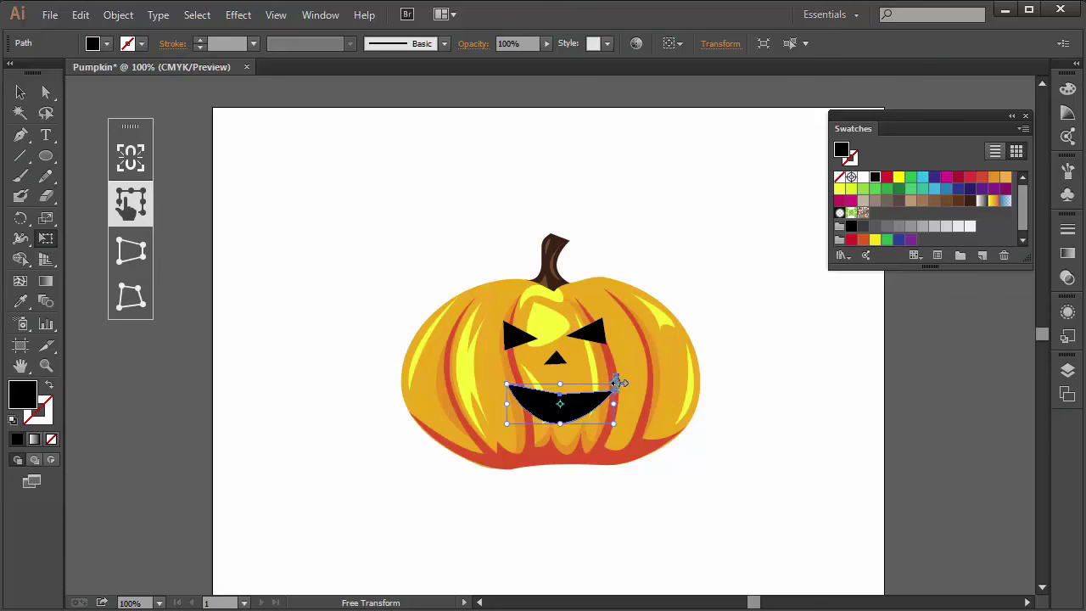
left_click_drag(619, 383, 626, 376)
key("v")
left_click(787, 449)
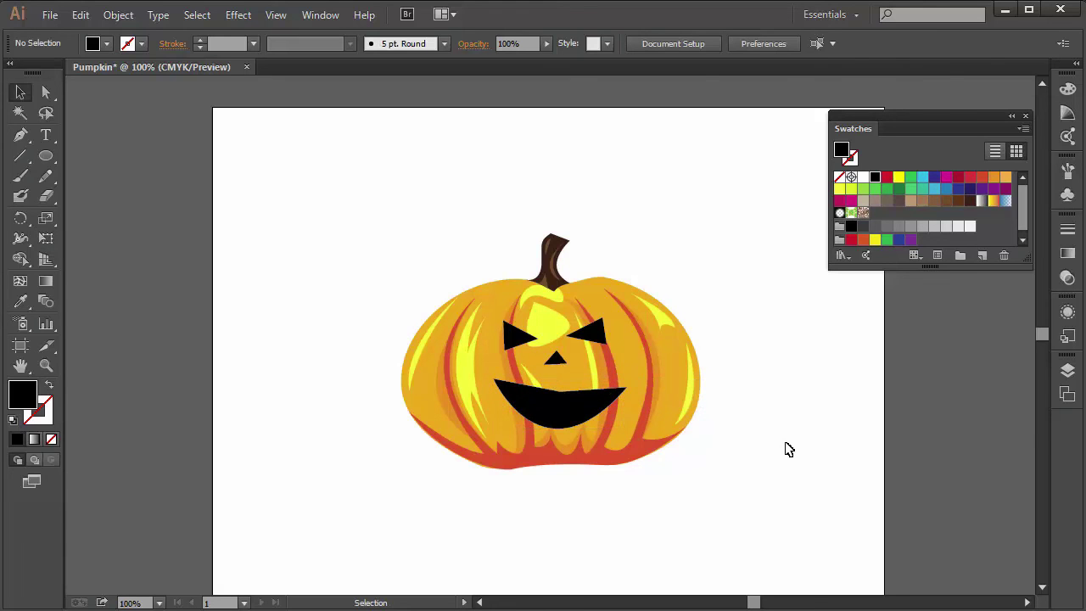